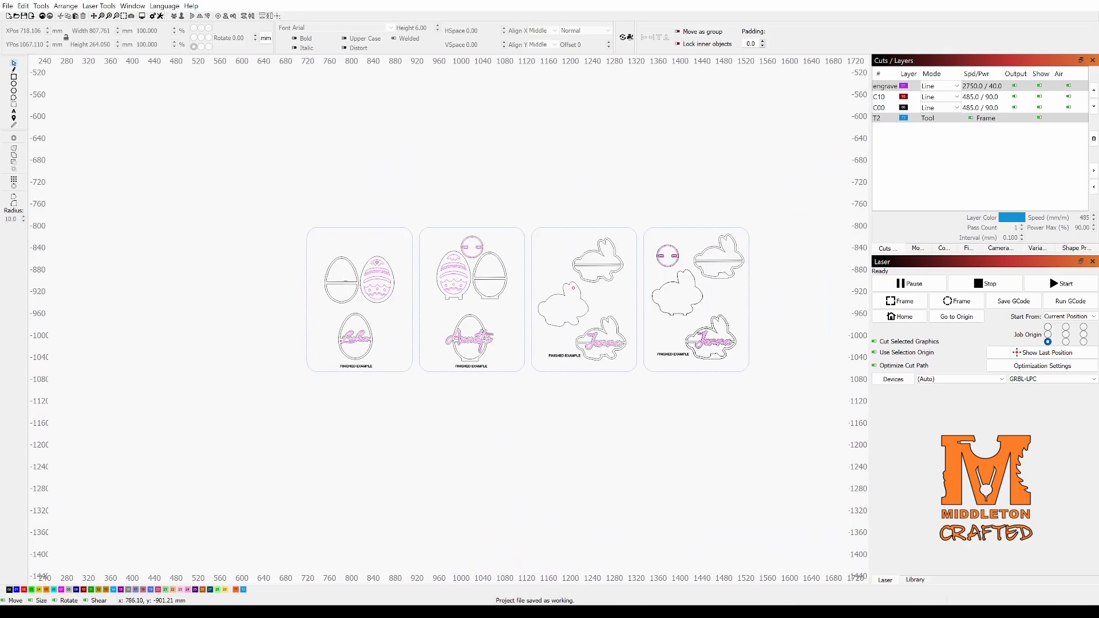
Examine the four egg and bunny template panels and the finished example in each
scroll(331, 317, "down", 2)
scroll(418, 315, "up", 2)
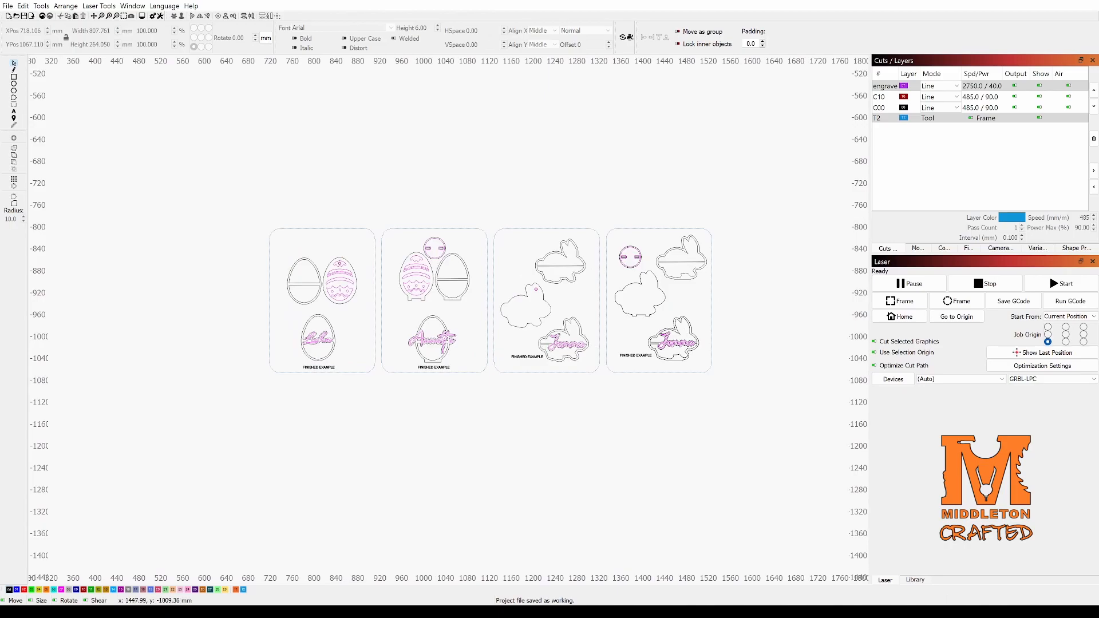
scroll(669, 341, "up", 2)
scroll(591, 349, "down", 1)
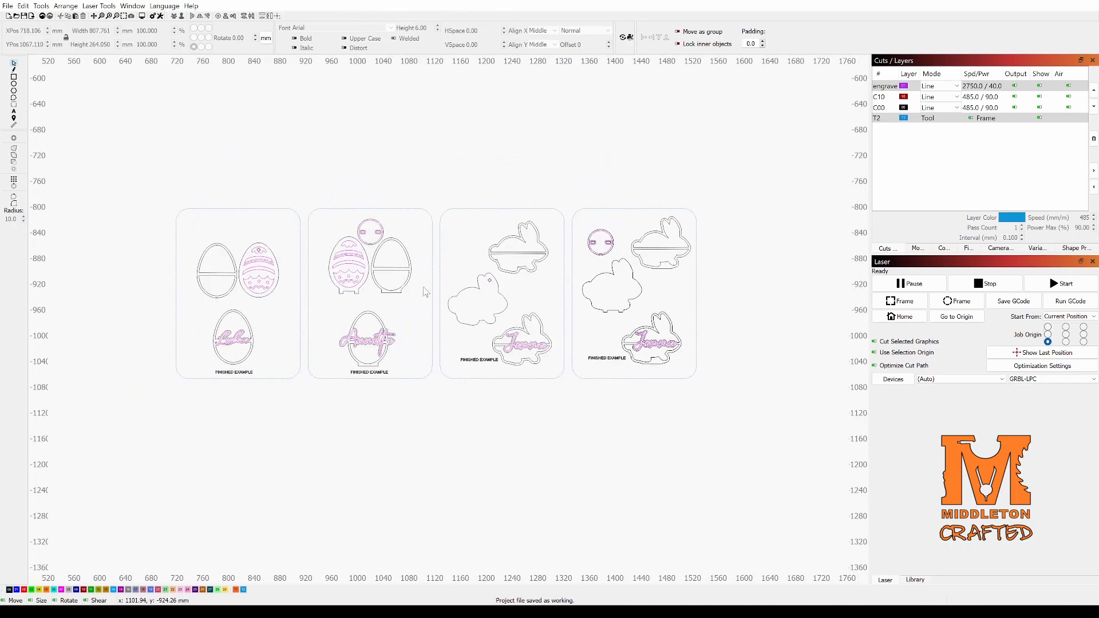
scroll(416, 295, "down", 1)
scroll(409, 218, "up", 3)
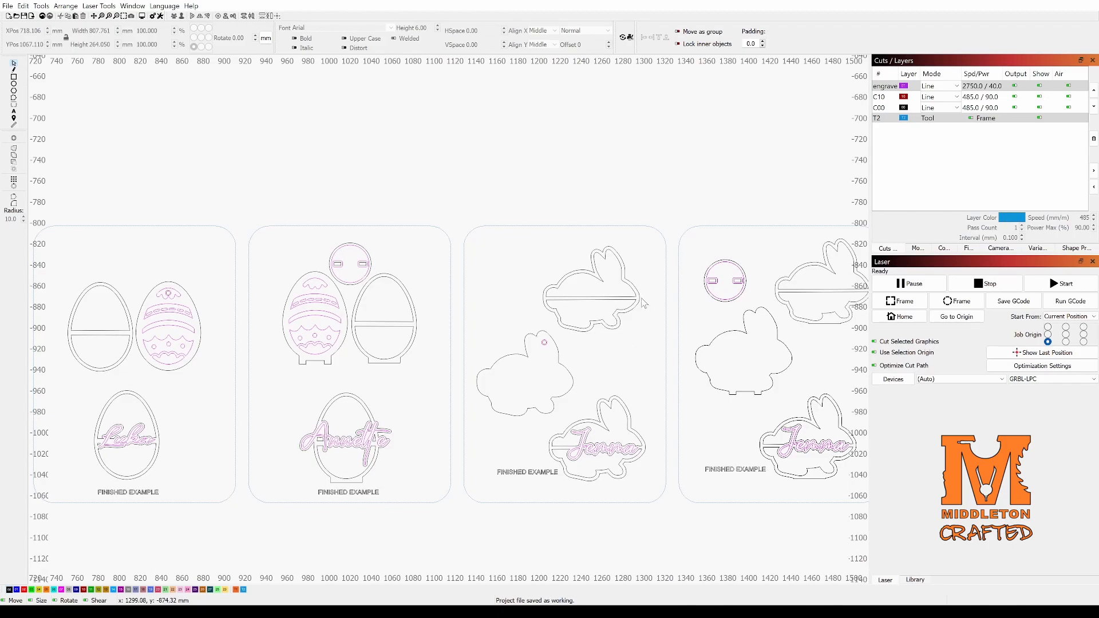
scroll(523, 308, "down", 2)
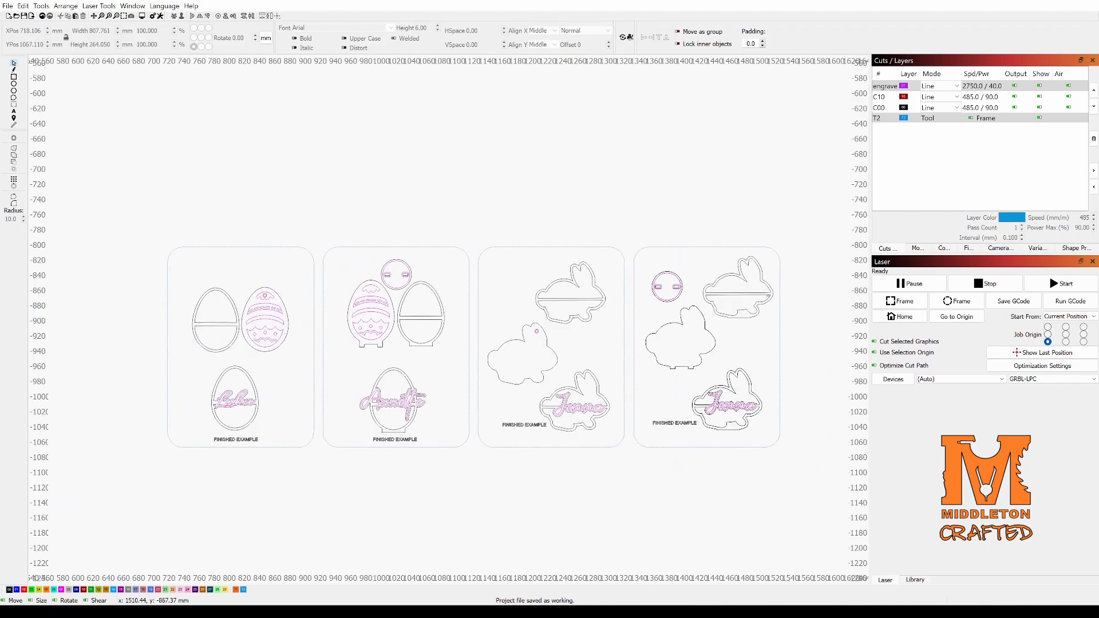
scroll(754, 401, "up", 5)
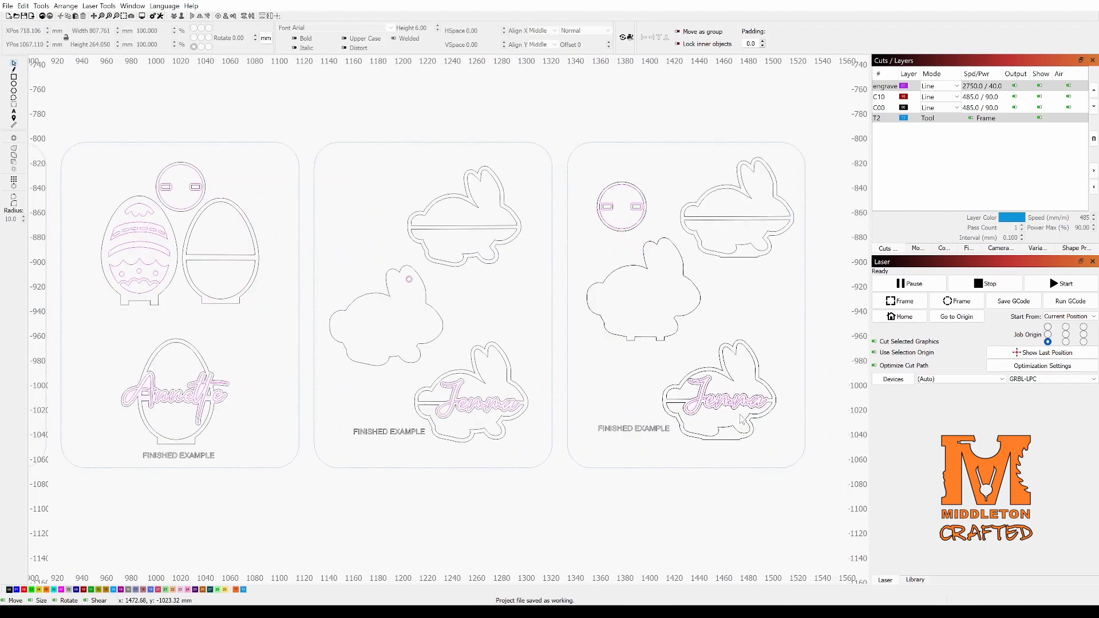
scroll(620, 383, "down", 5)
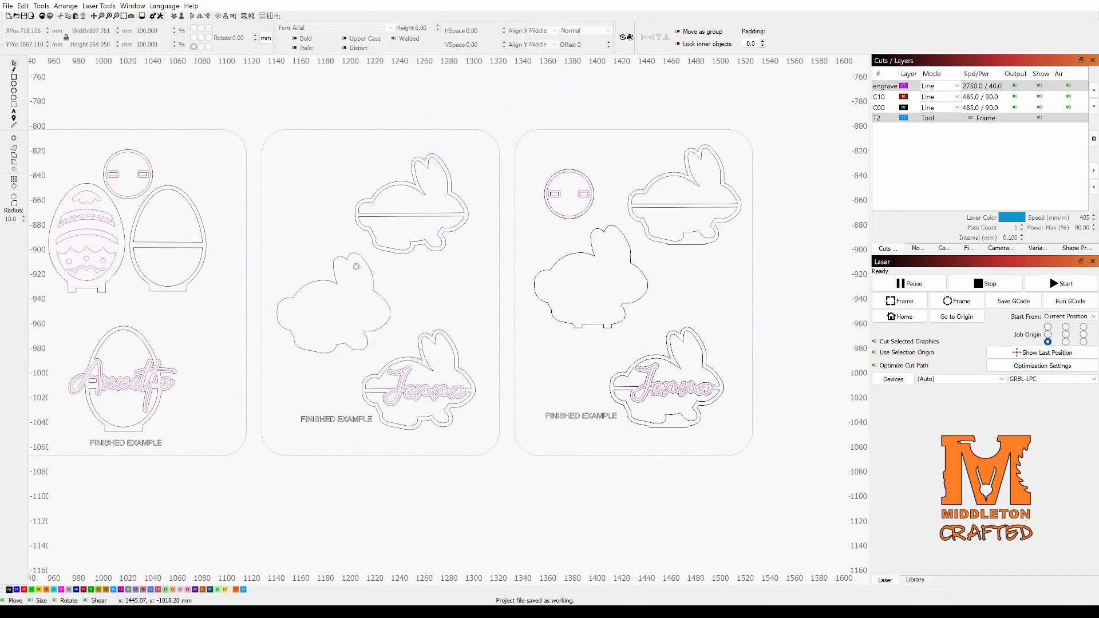
scroll(292, 259, "up", 4)
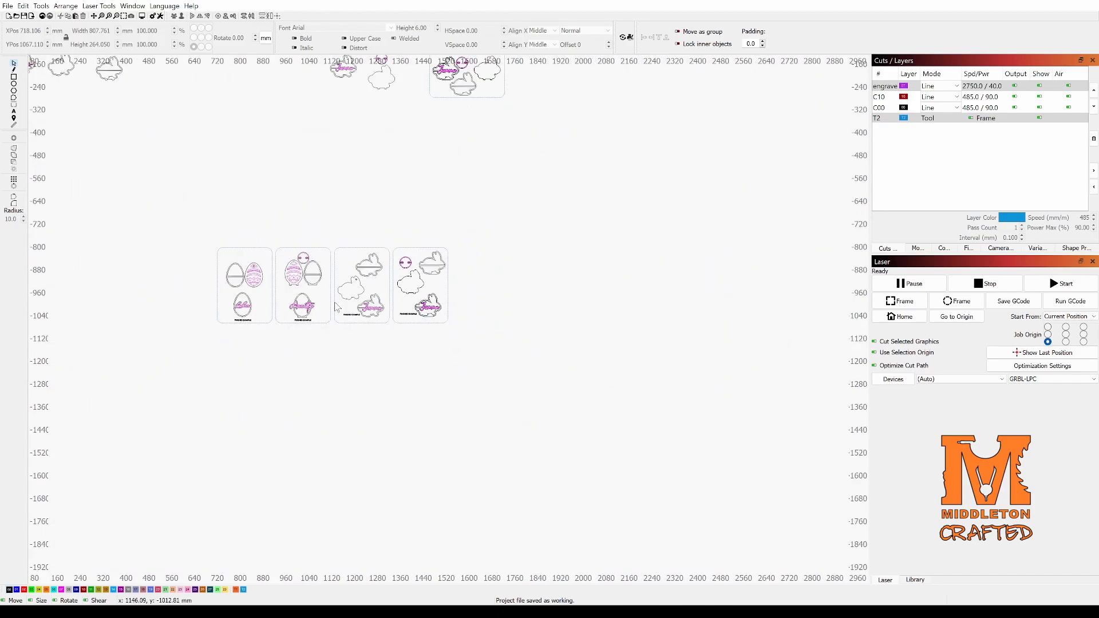
Duplicate the split egg frame with the base from the second panel and place the copy in the empty space above the panels
left_click_drag(460, 381, 419, 336)
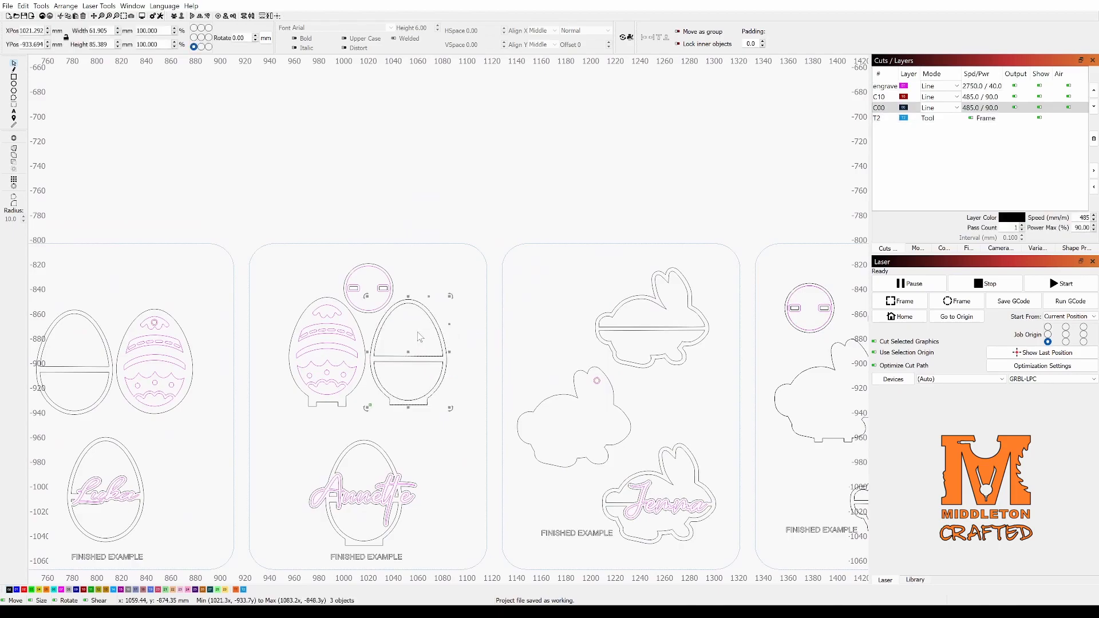
scroll(416, 343, "down", 1)
left_click_drag(409, 351, 445, 209)
left_click(443, 305)
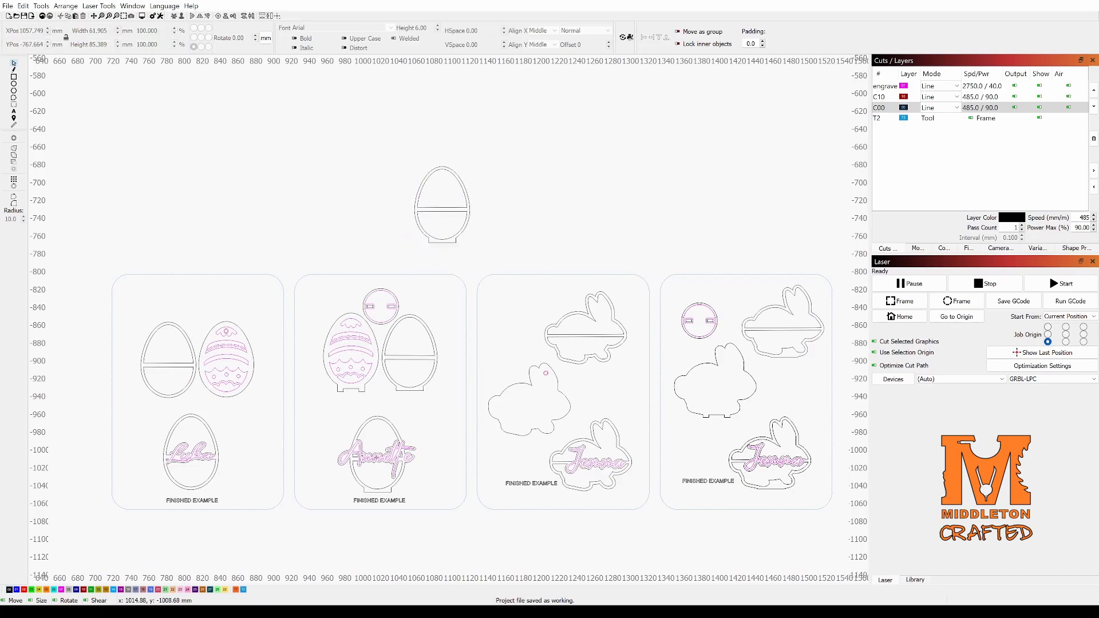
Duplicate the name text from the second panel's finished example and place it across the crossbar of the copied egg frame
left_click(375, 456)
key("ctrl+d")
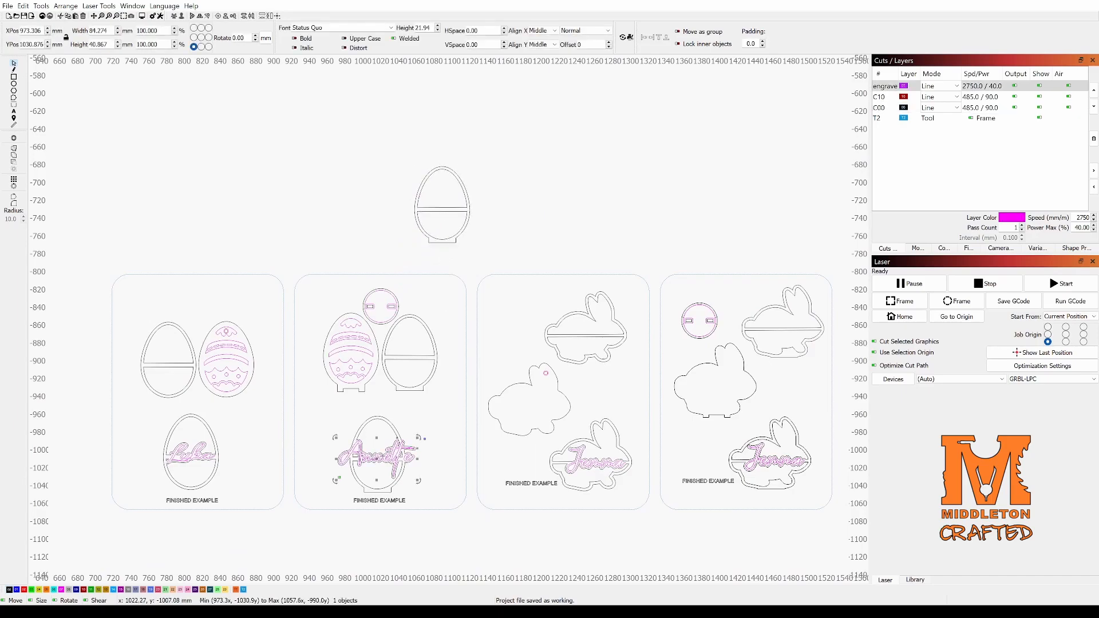
left_click_drag(375, 457, 445, 213)
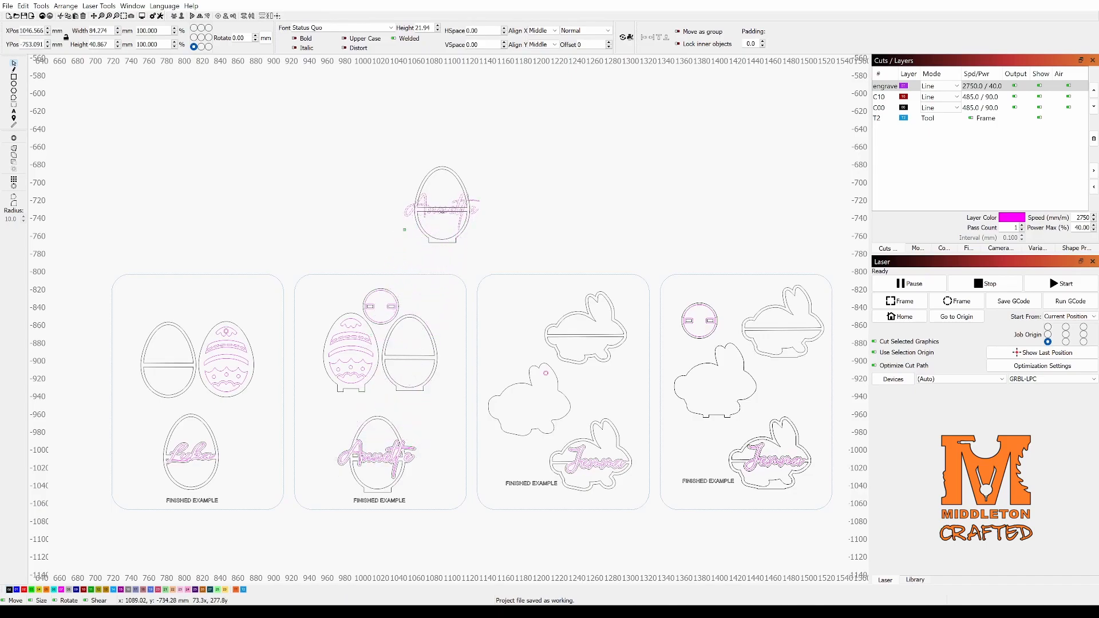
scroll(450, 211, "up", 4)
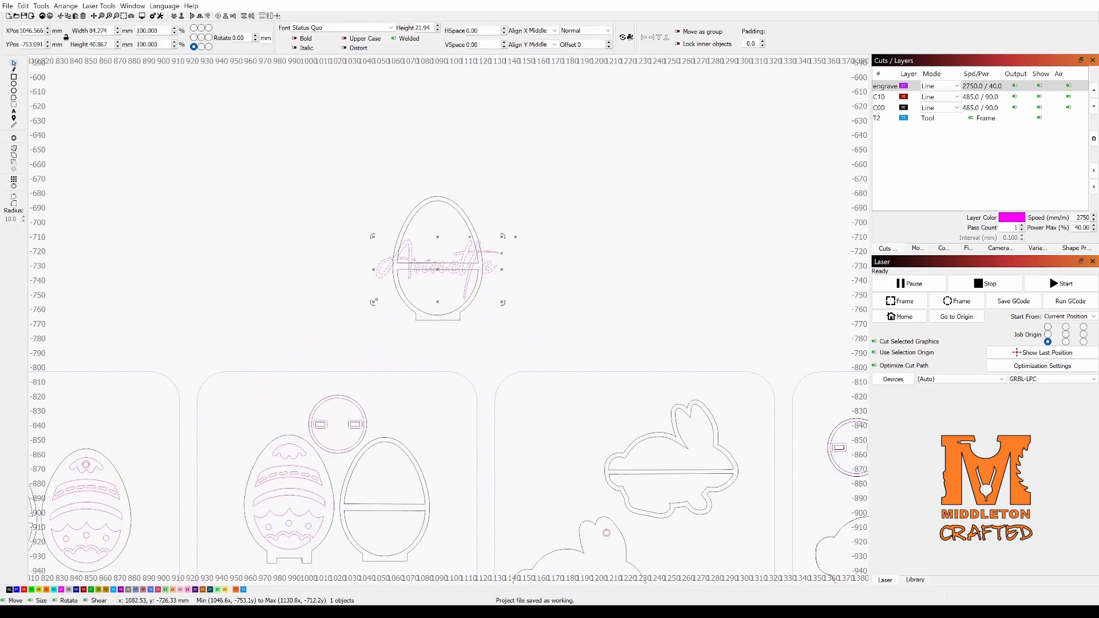
Replace the copied text on the egg frame with the new first name, keeping the Status Quo font
left_click_drag(355, 312, 392, 314)
key("Delete")
key("Delete")
key("Delete")
key("Delete")
key("Delete")
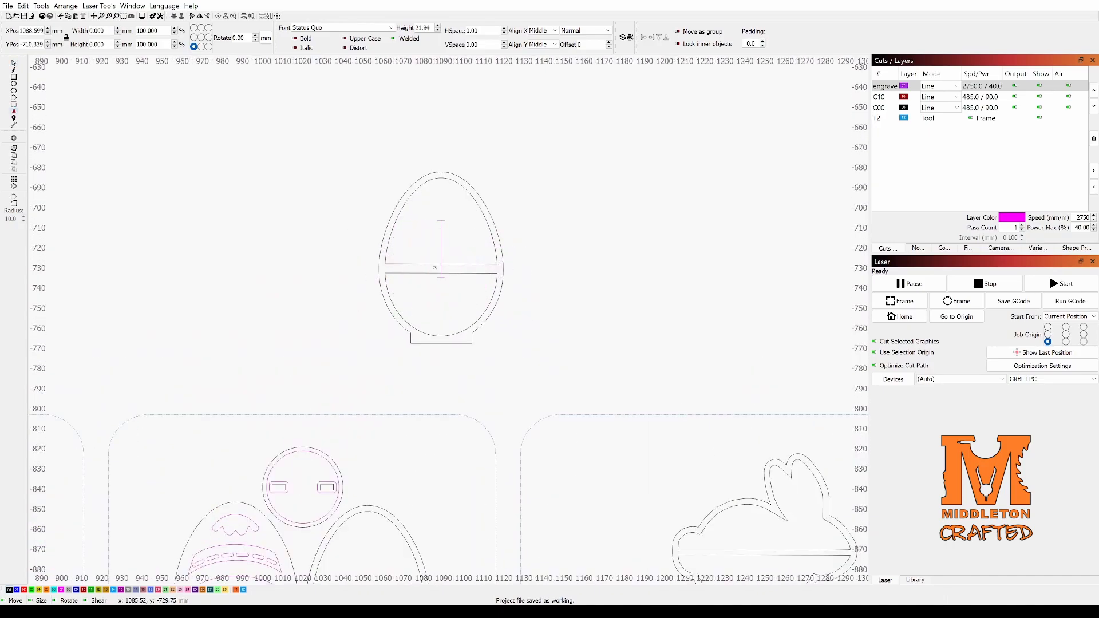
type("Billy")
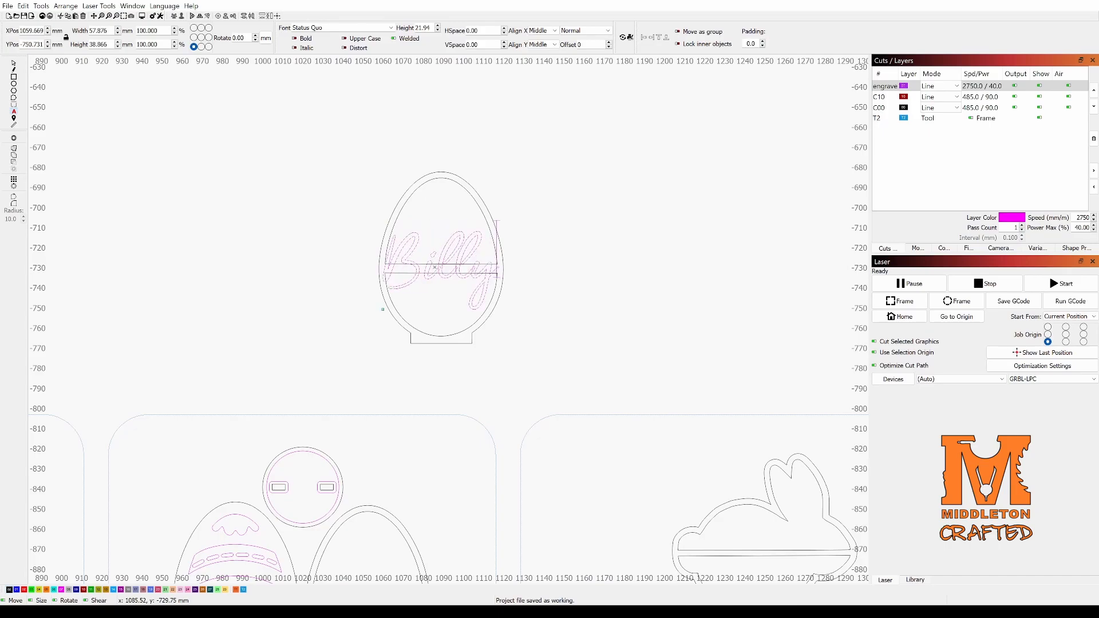
left_click(13, 63)
Scale the name down proportionally to about 52 mm wide so that it fits inside the egg frame
scroll(412, 285, "up", 2)
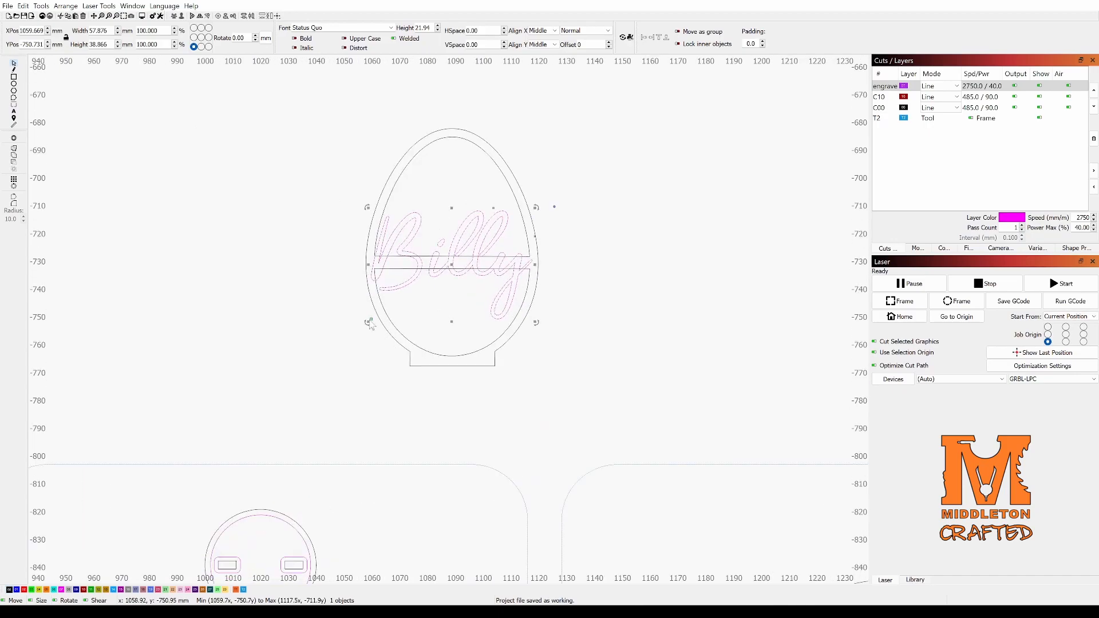
left_click_drag(366, 322, 393, 312)
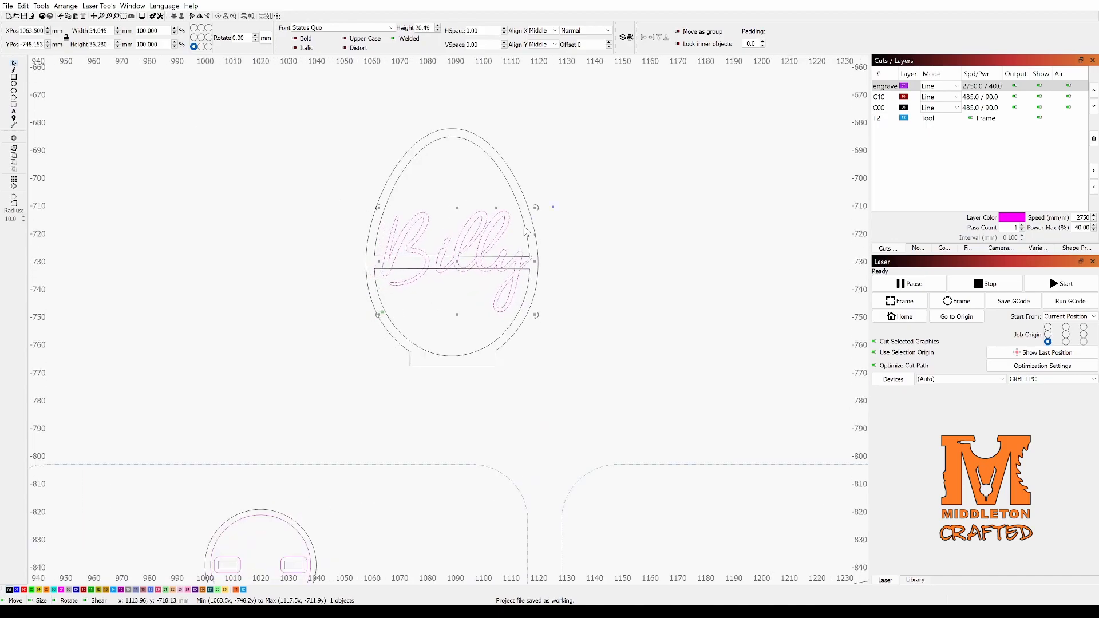
left_click_drag(536, 207, 527, 213)
left_click(574, 324)
scroll(465, 277, "down", 3)
scroll(465, 276, "up", 3)
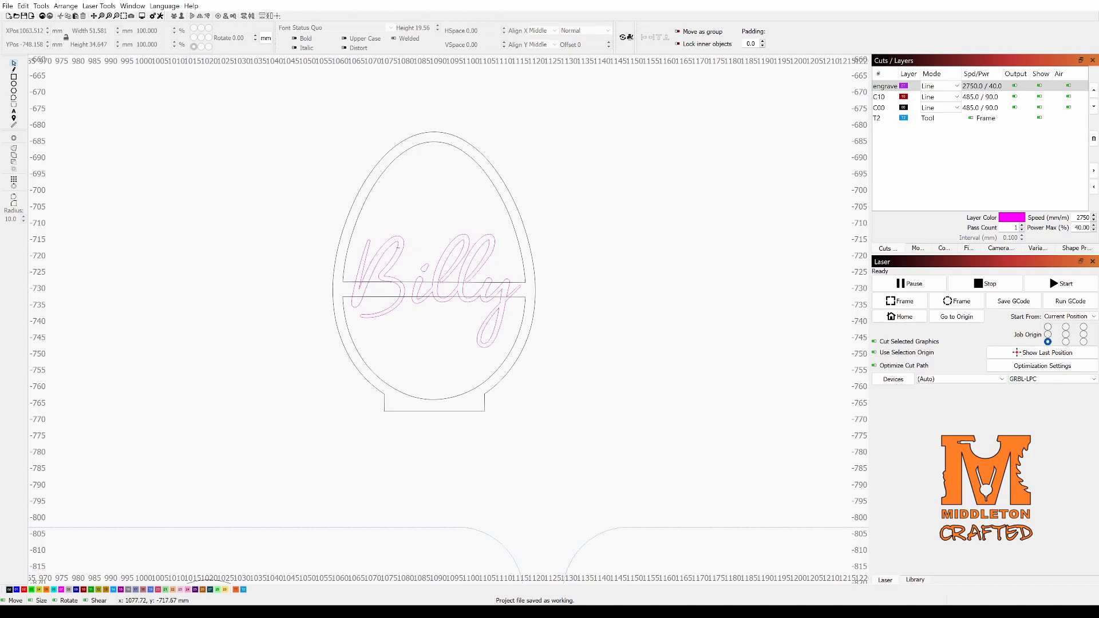
Create an outward offset outline around the name text
left_click(398, 247)
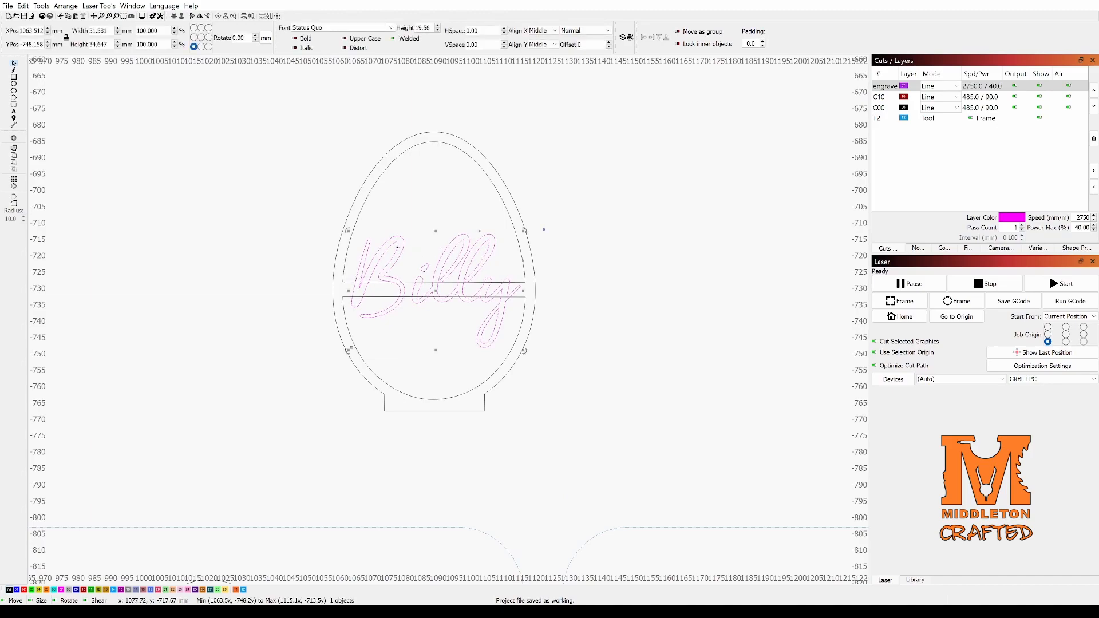
left_click(14, 138)
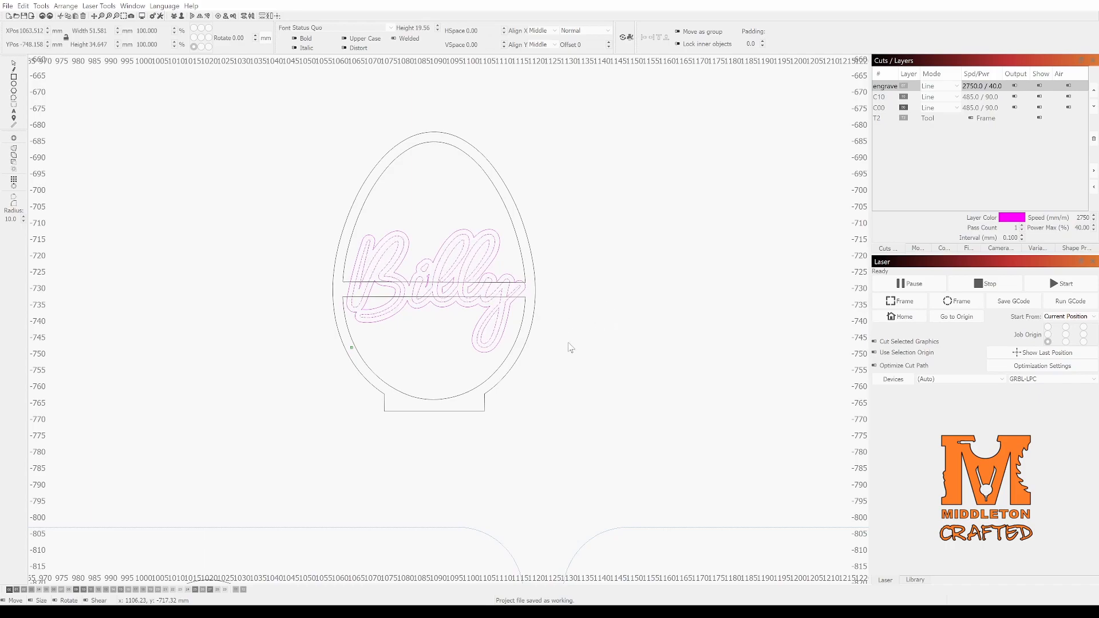
left_click(390, 249)
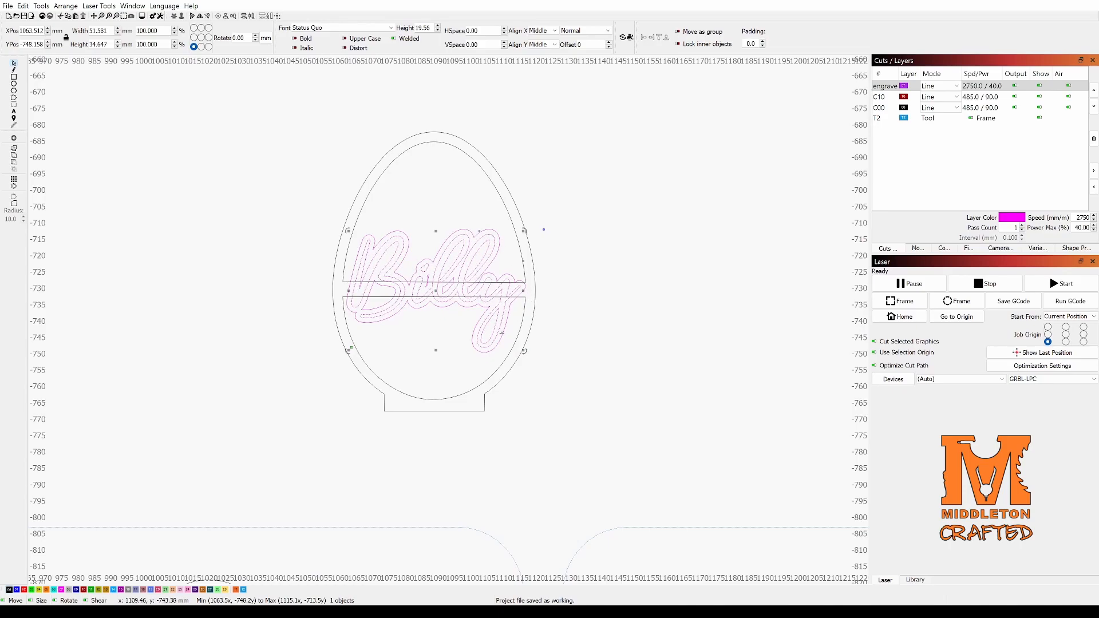
left_click(313, 272)
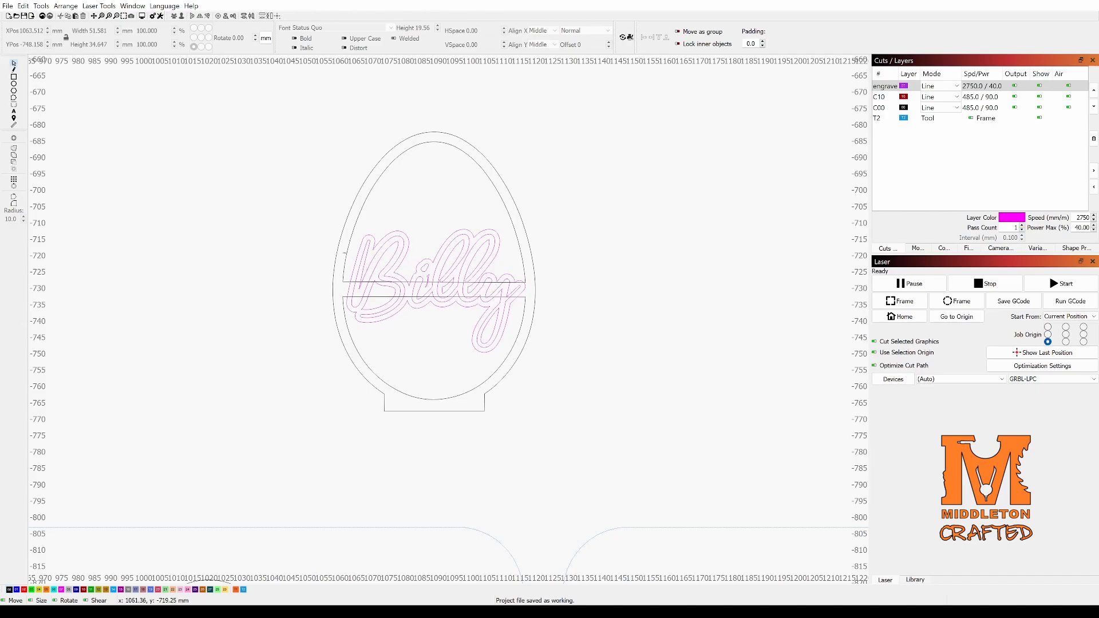
Subtract the name's offset outline from the upper inner opening of the egg frame
left_click(346, 254)
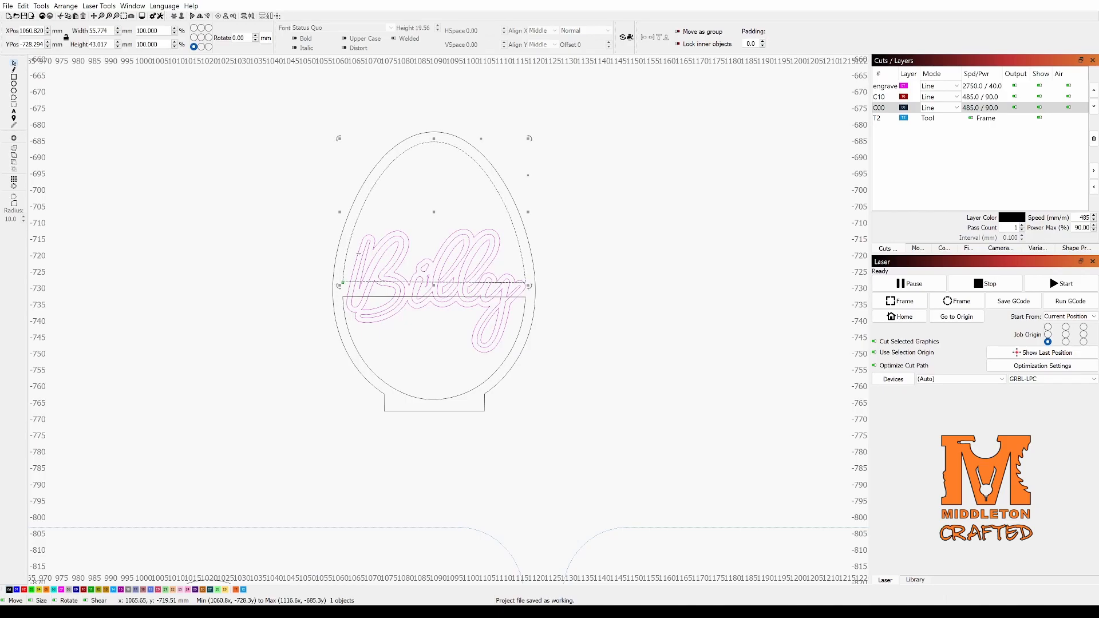
left_click(359, 251, "shift")
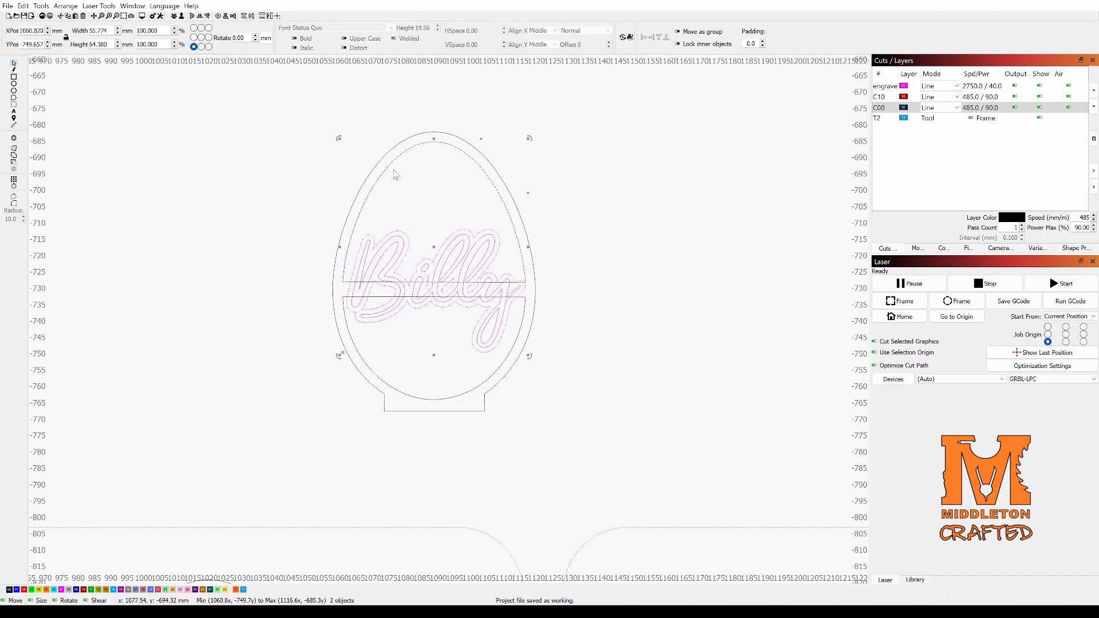
left_click(14, 163)
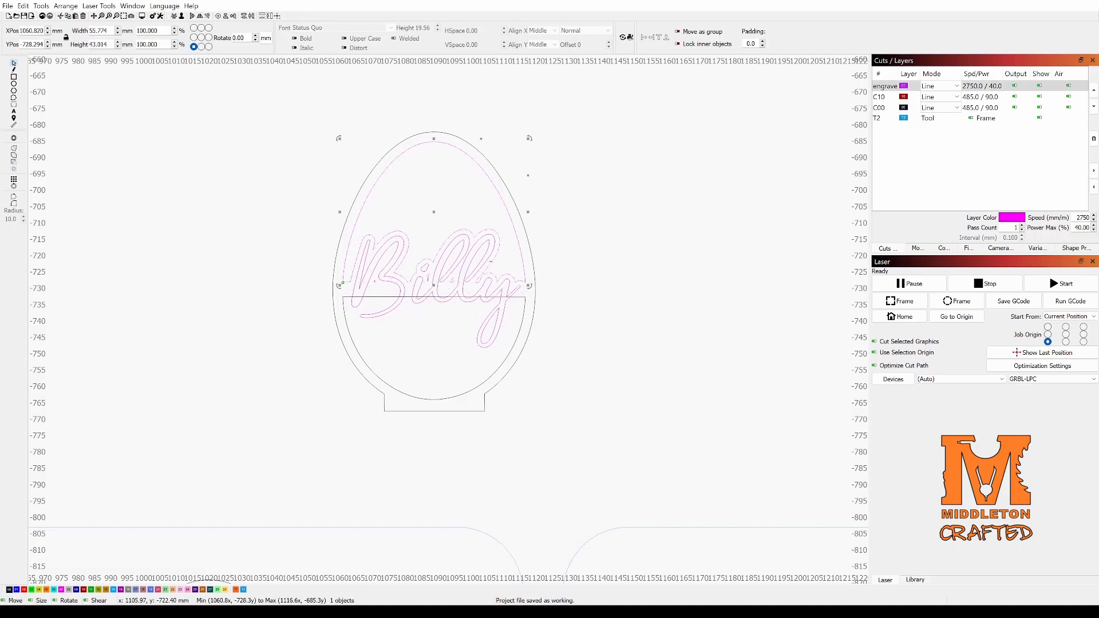
left_click(291, 129)
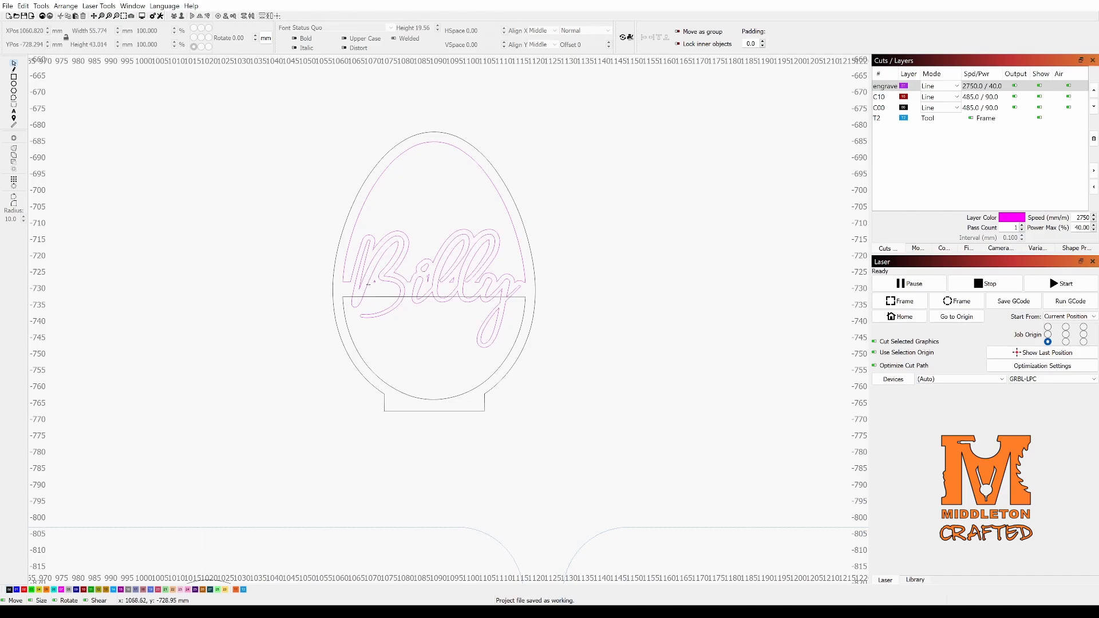
Create a fresh outward offset outline around the name for use with the lower opening
left_click(366, 286)
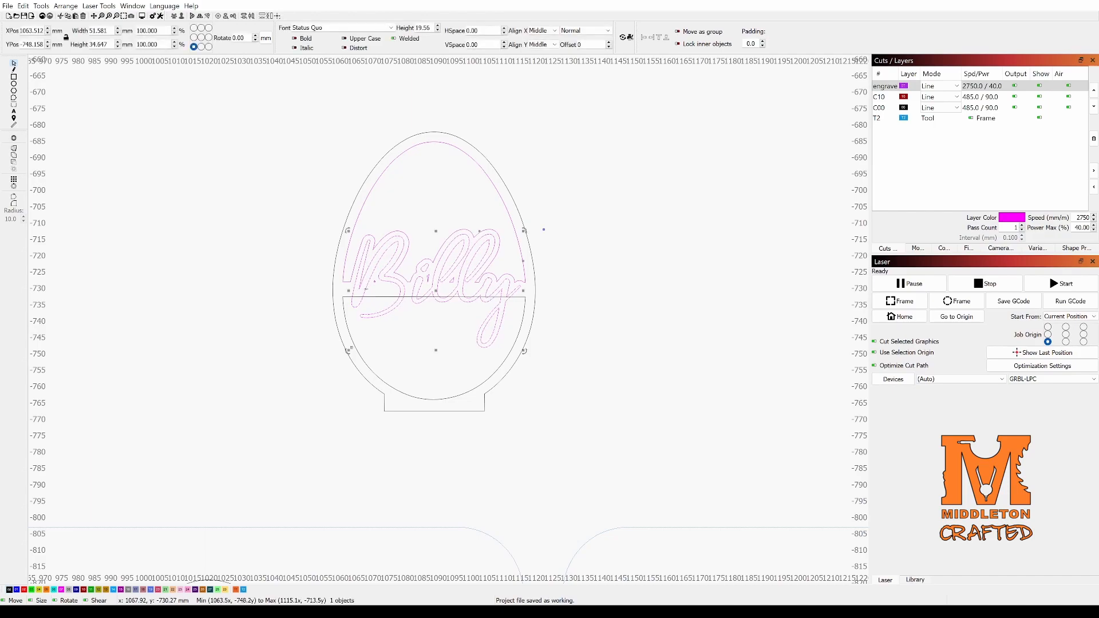
left_click(14, 139)
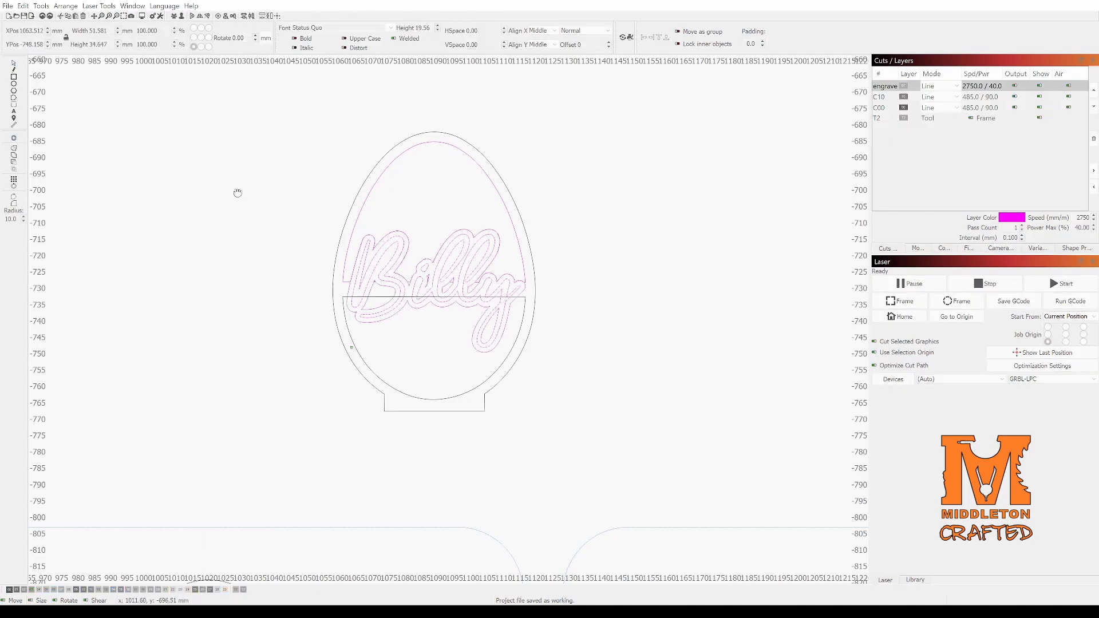
left_click(572, 341)
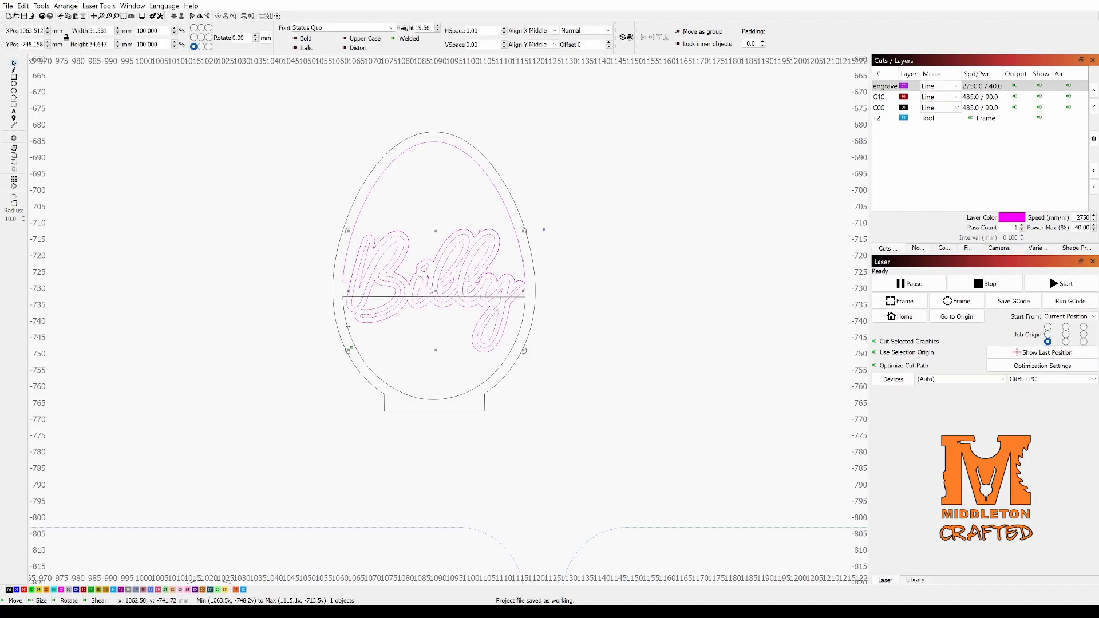
Subtract the new offset outline from the lower inner opening of the egg frame
left_click(348, 331)
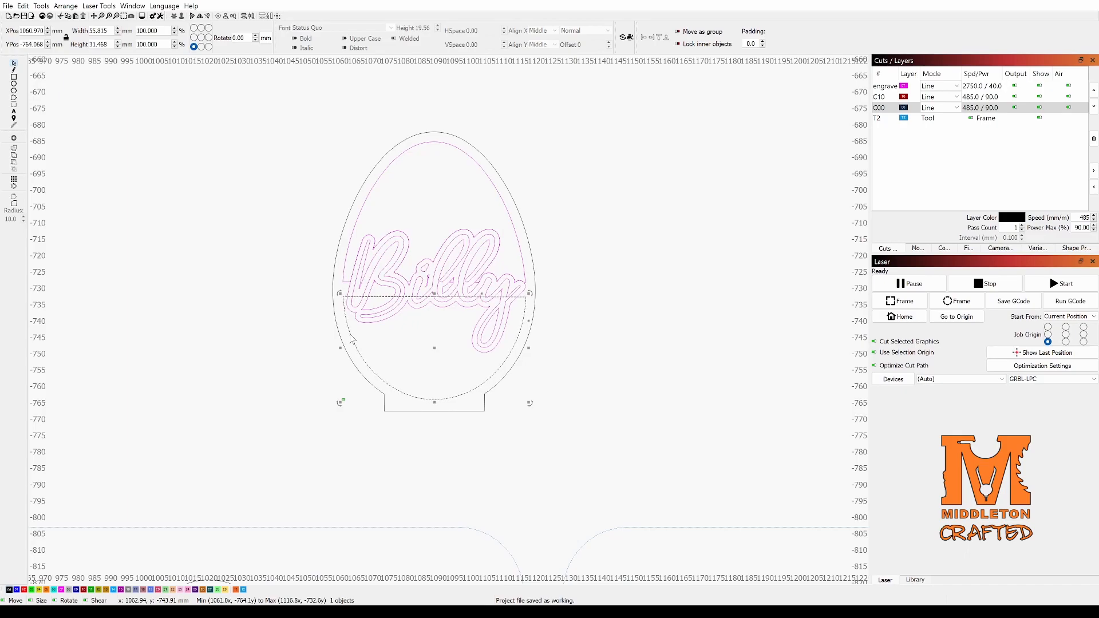
key("ctrl+z")
left_click(349, 284, "shift")
left_click(15, 164)
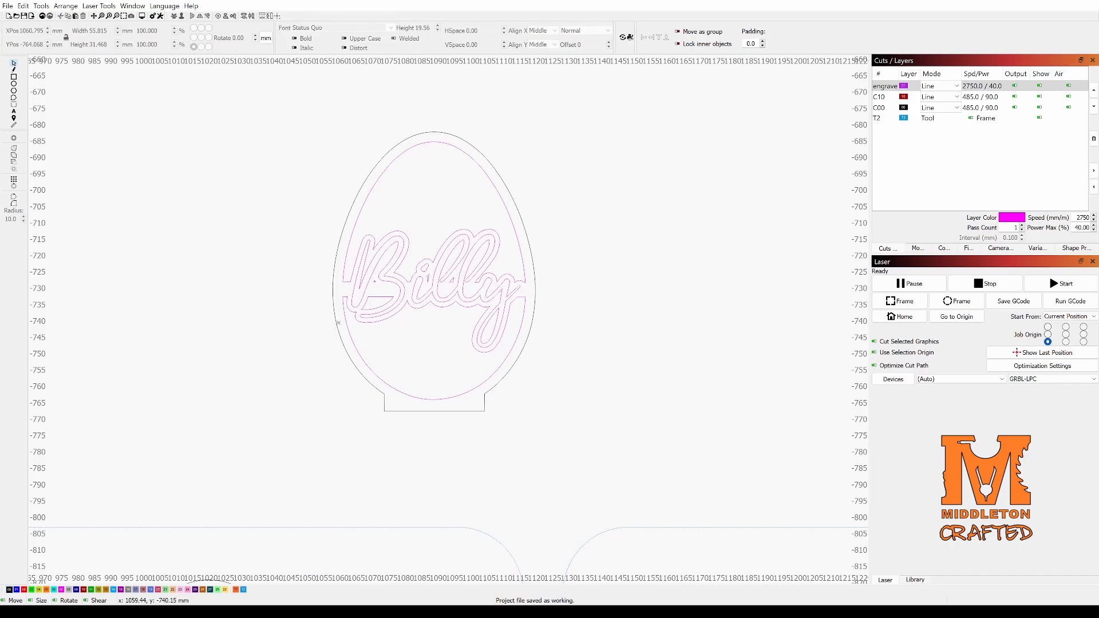
Assign the trimmed lower and upper openings of the egg frame to the black C00 cut layer
scroll(297, 209, "down", 5)
scroll(296, 209, "down", 2)
scroll(309, 211, "up", 2)
scroll(326, 213, "down", 2)
scroll(342, 216, "up", 3)
scroll(342, 216, "up", 3)
left_click_drag(326, 358, 327, 361)
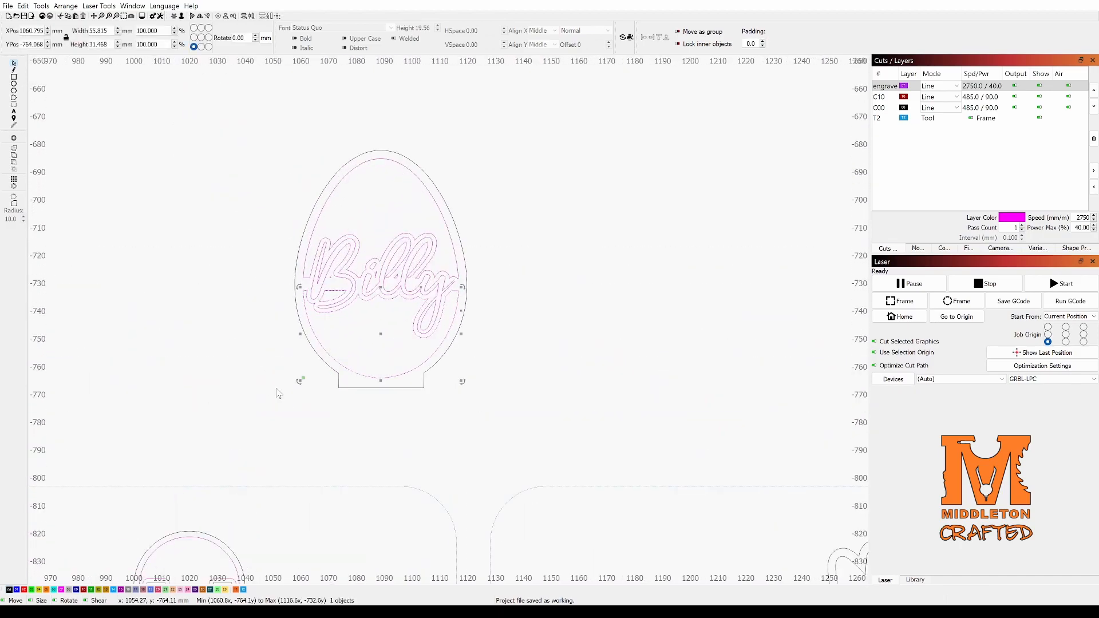
left_click(10, 590)
left_click(345, 183)
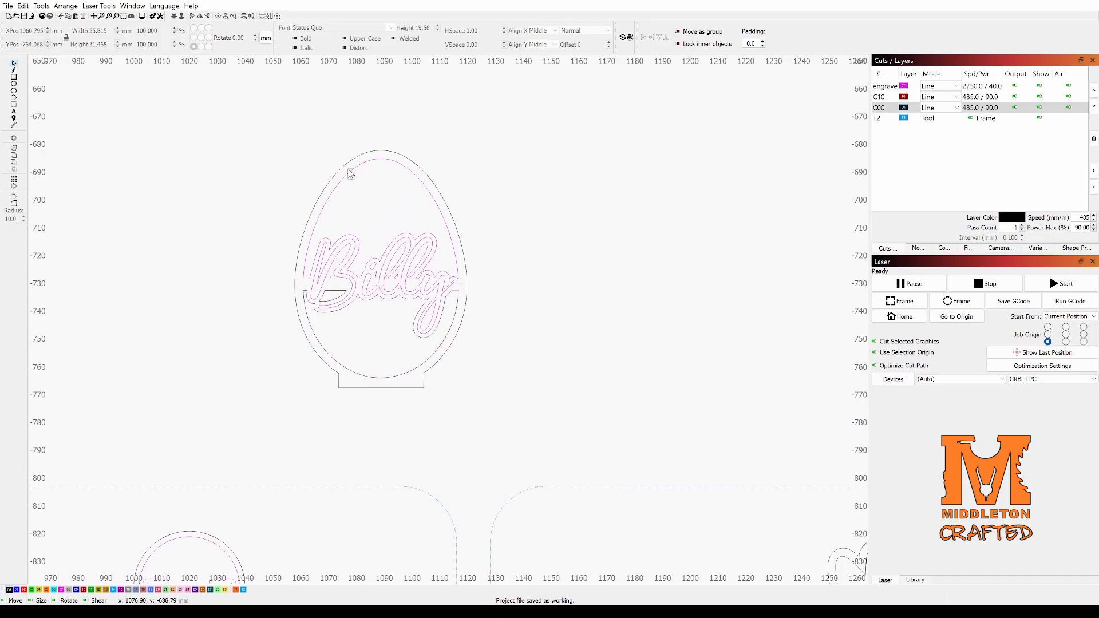
left_click(350, 174)
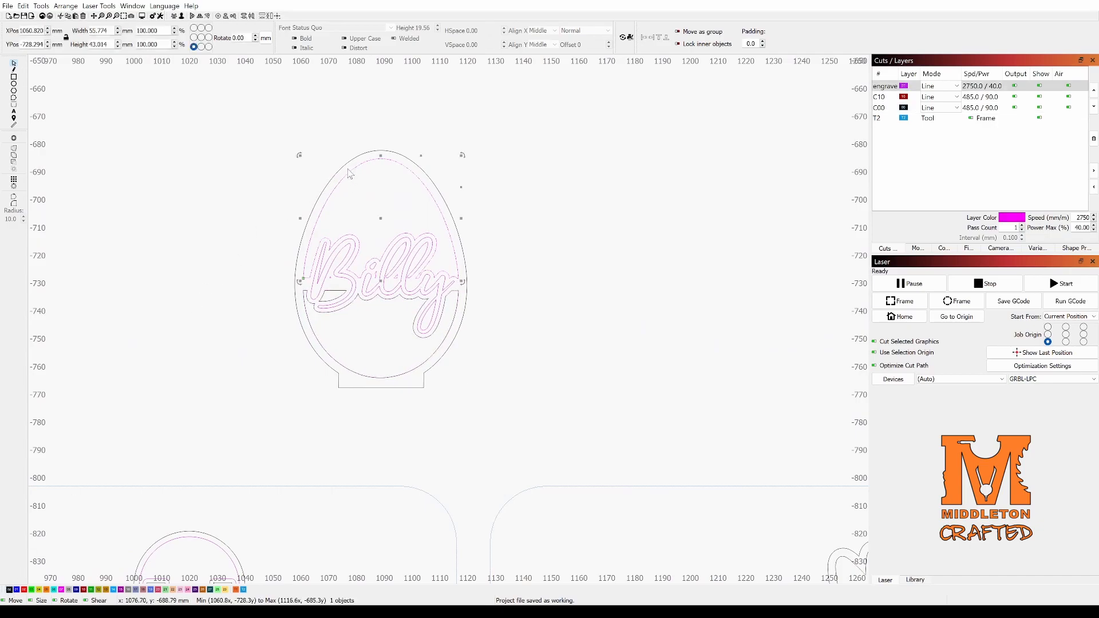
left_click(10, 590)
left_click(195, 378)
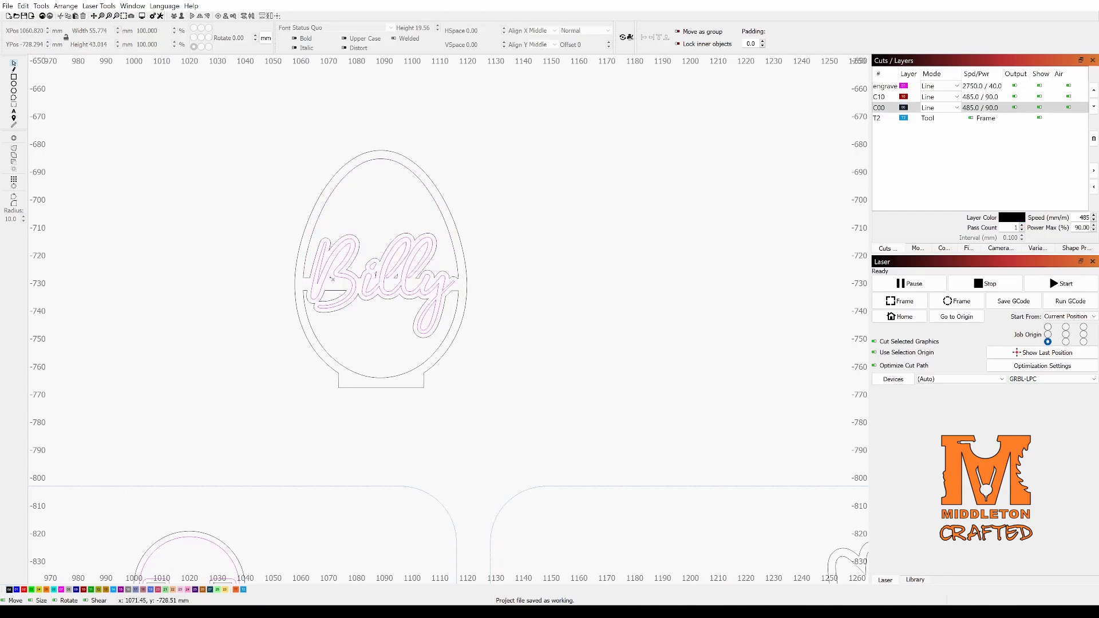
scroll(330, 277, "up", 3)
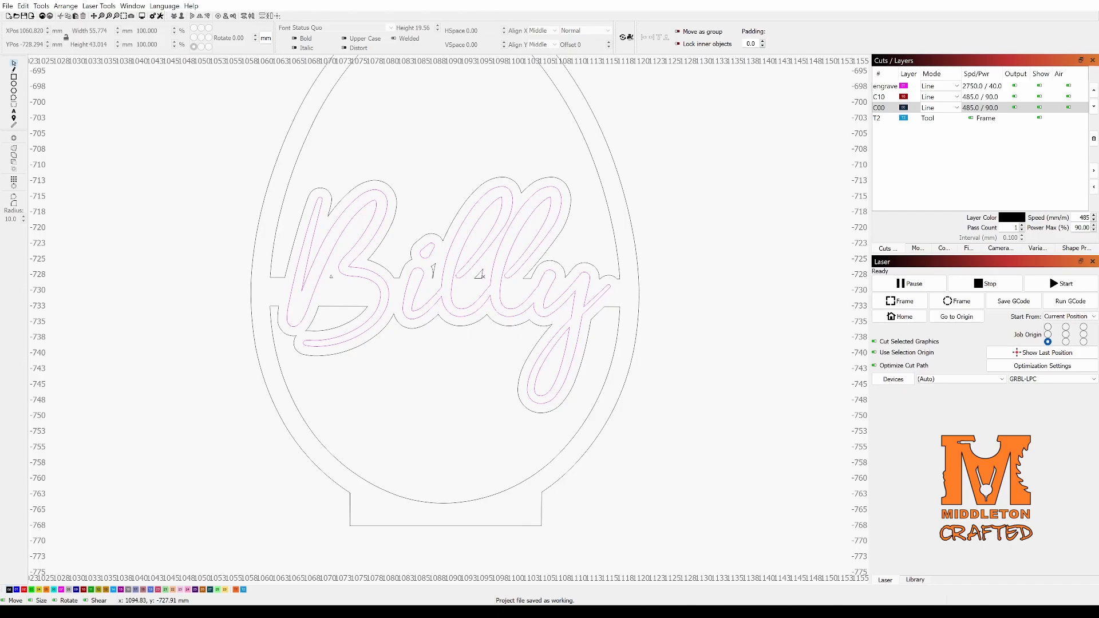
Ungroup the trimmed upper opening of the egg frame so its small leftover pieces are separate objects
left_click(331, 277)
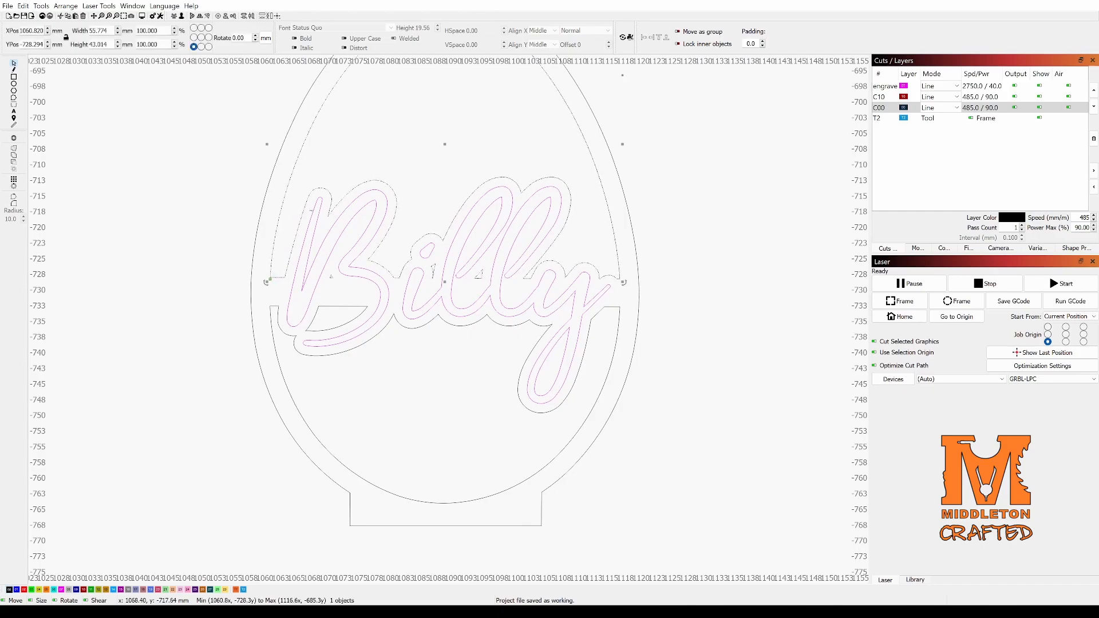
left_click(227, 191)
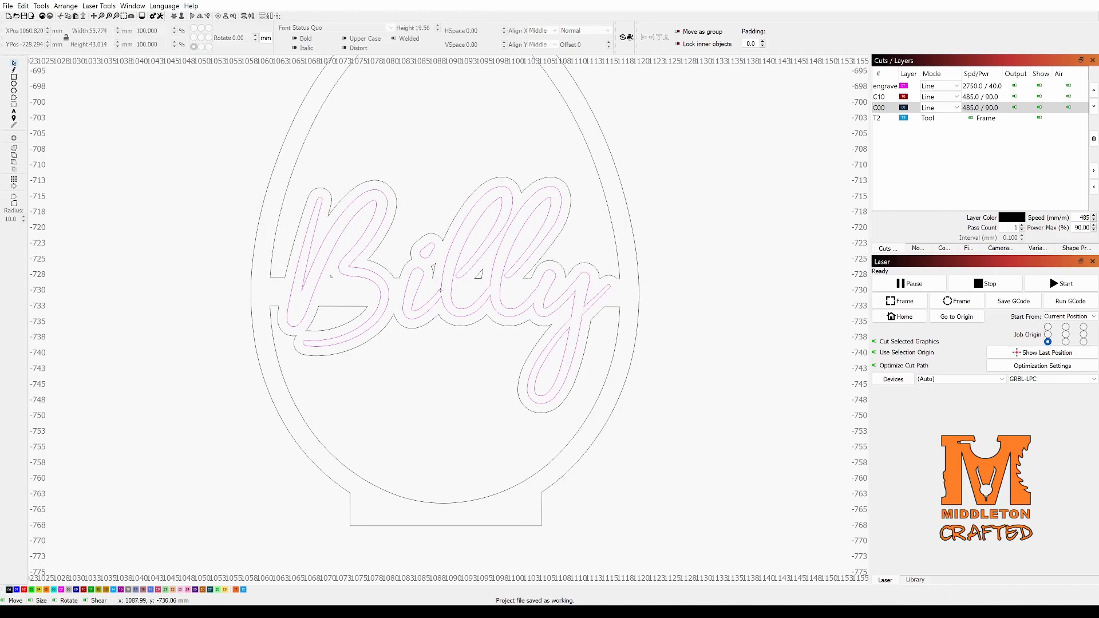
scroll(434, 270, "down", 1)
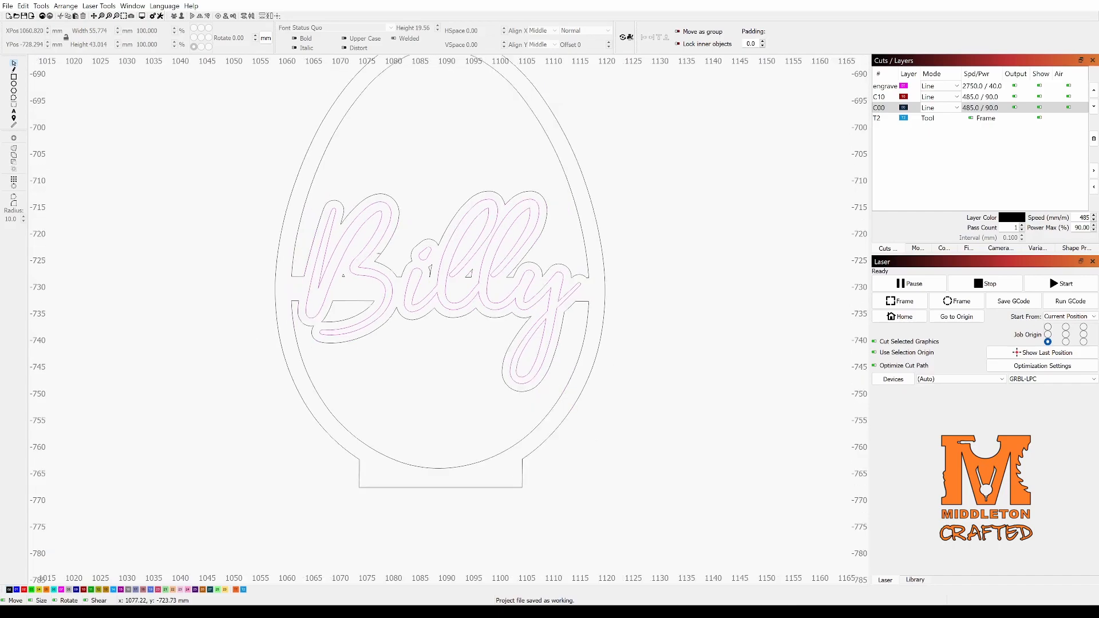
left_click(381, 253)
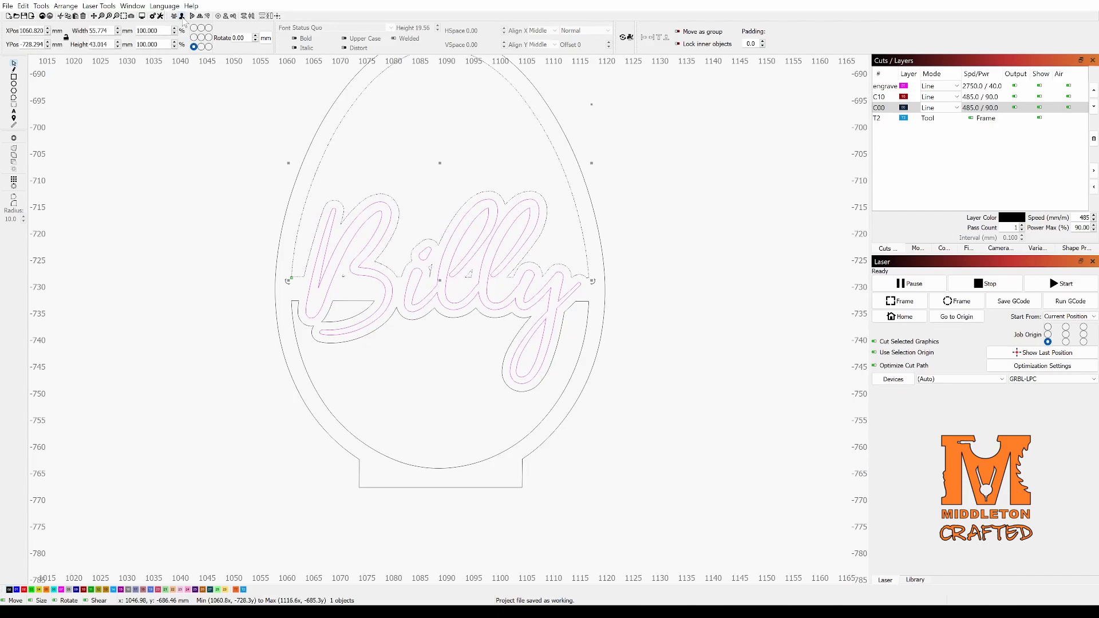
left_click(234, 237)
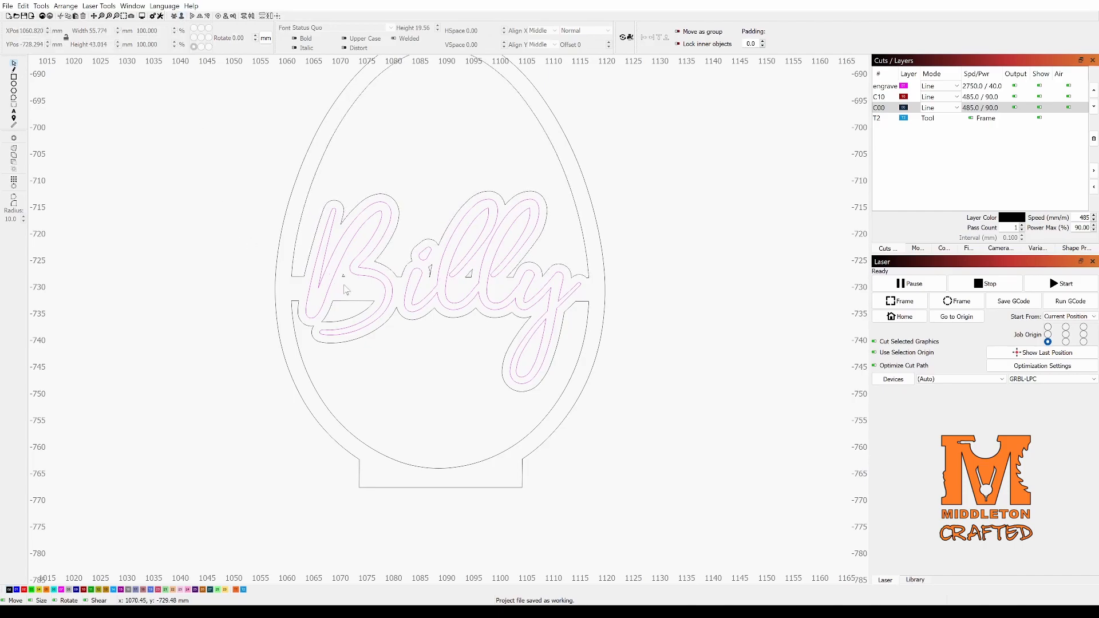
Delete the small leftover islands inside the name that were split off from the upper opening
left_click(342, 276)
key("Delete")
left_click(429, 271)
key("Delete")
left_click(468, 278)
scroll(448, 327, "down", 4)
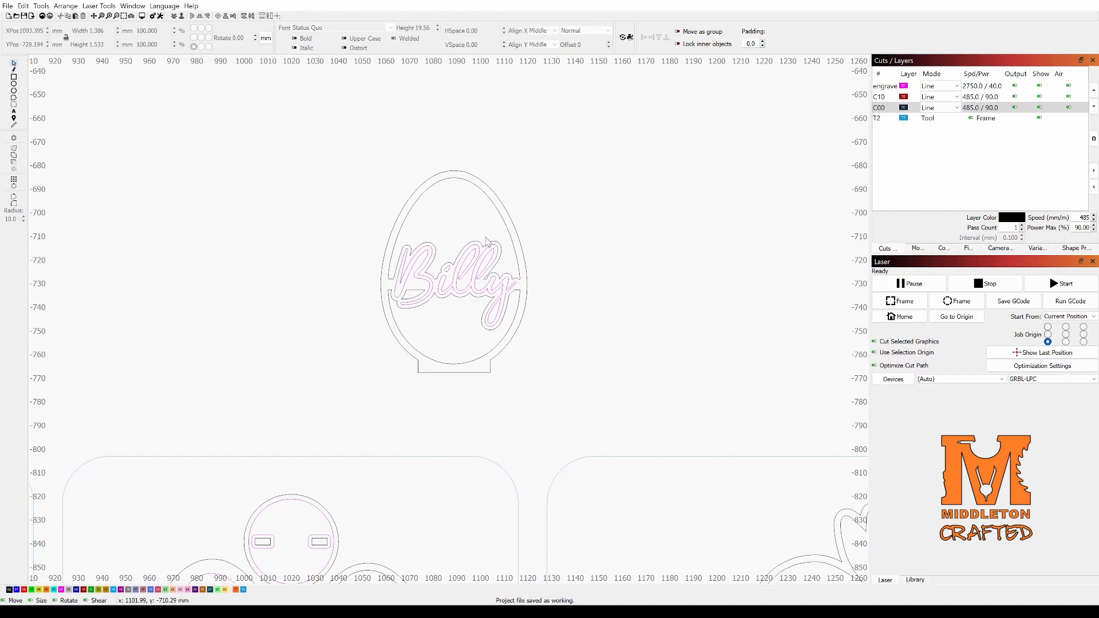
left_click(480, 188)
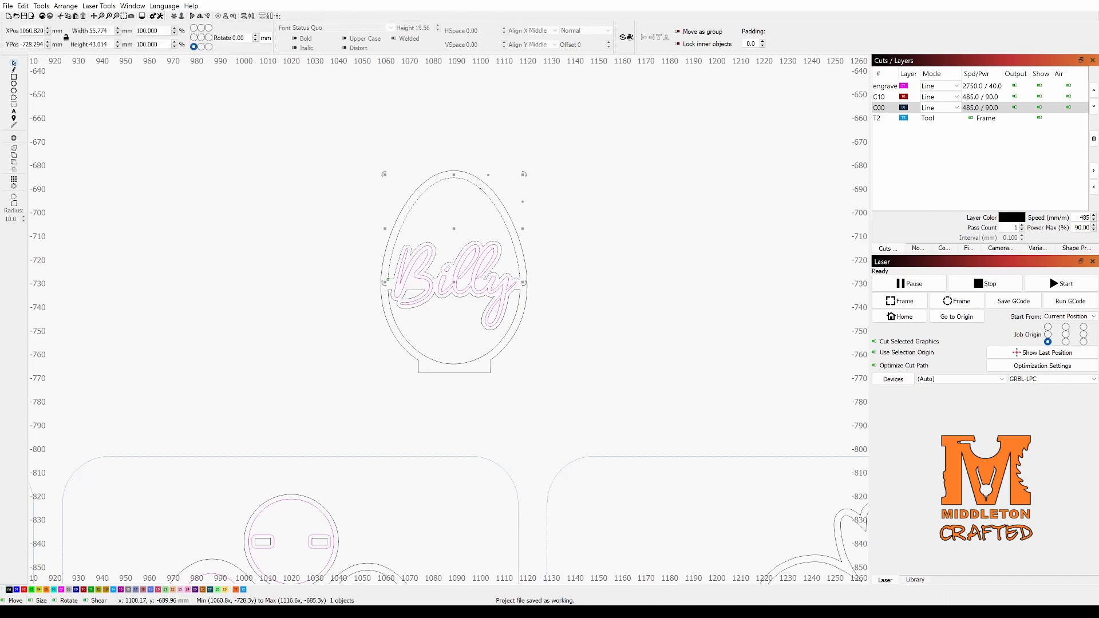
left_click(345, 253)
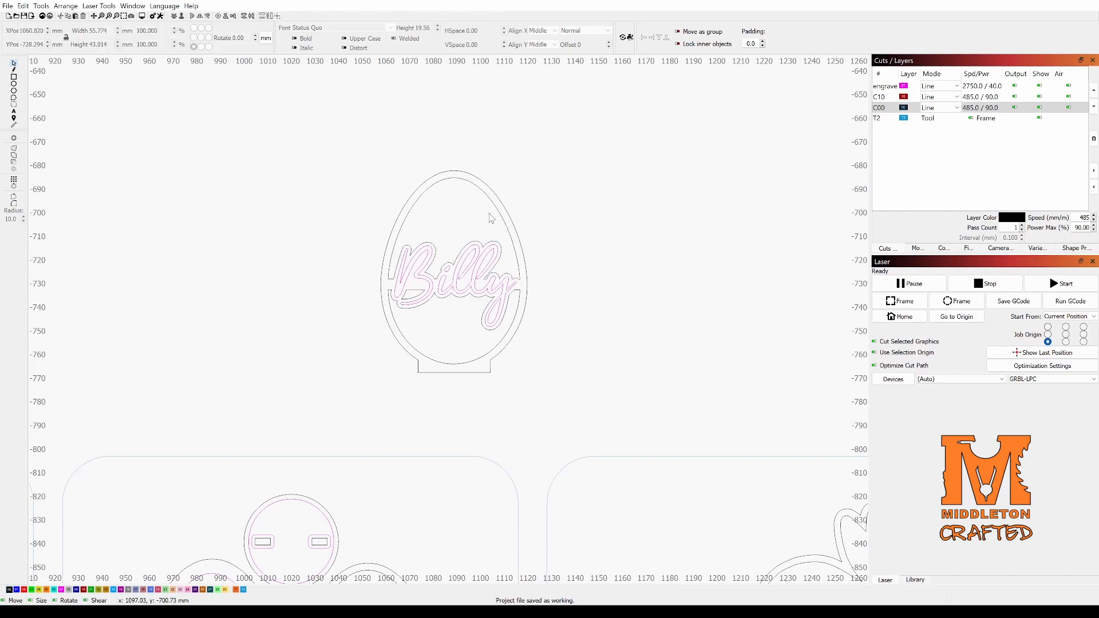
Place a copy of the blank egg frame with stand above the template cards, beside the finished egg
scroll(481, 250, "down", 4)
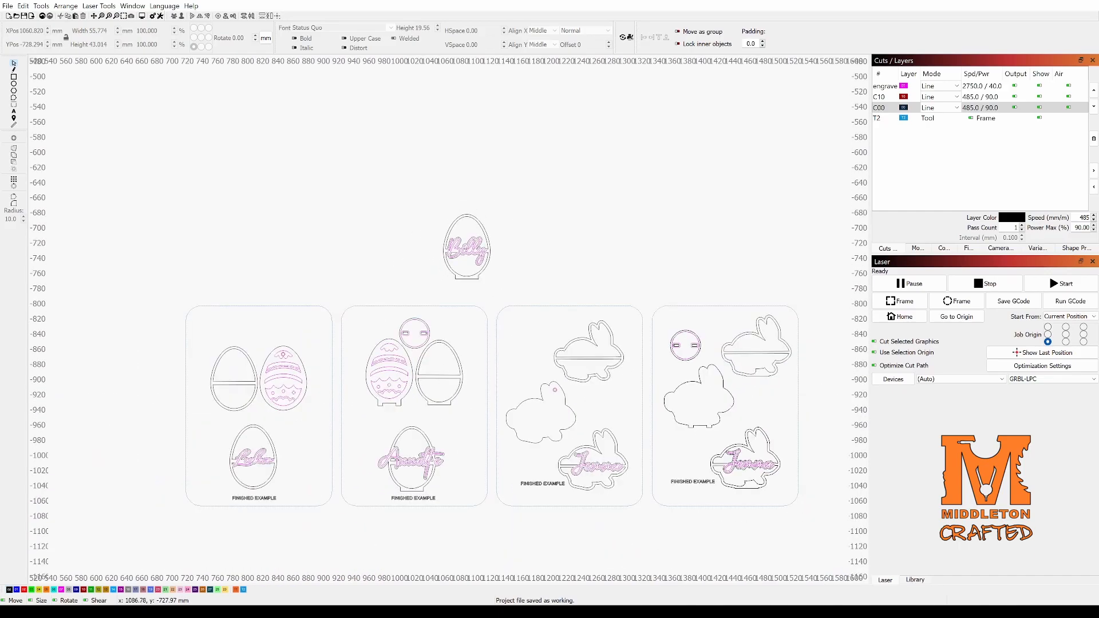
scroll(456, 344, "up", 1)
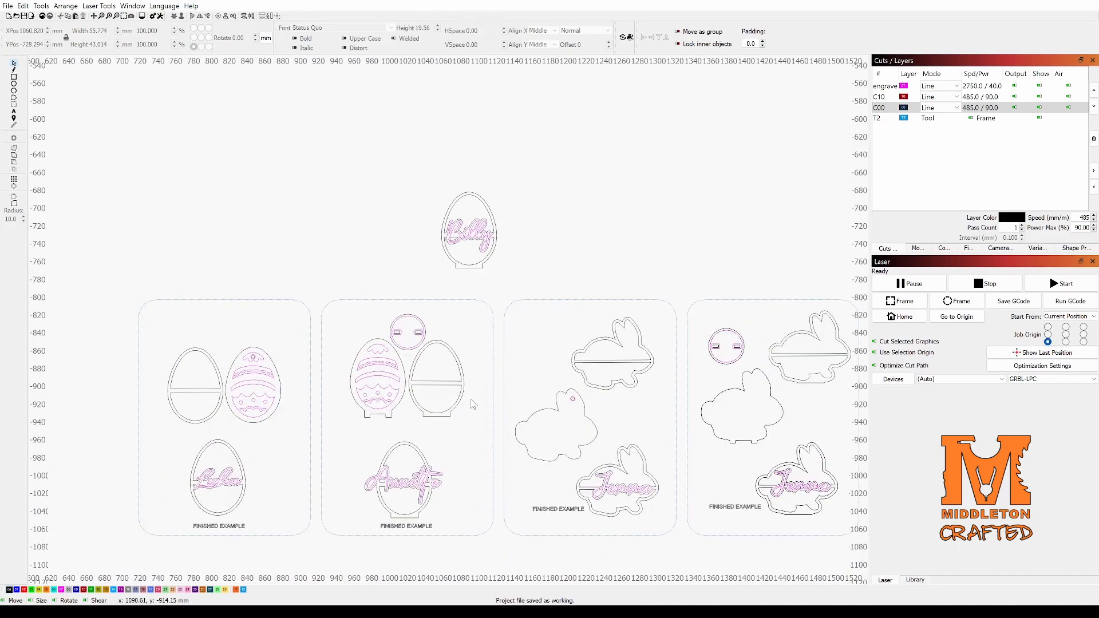
left_click(444, 375)
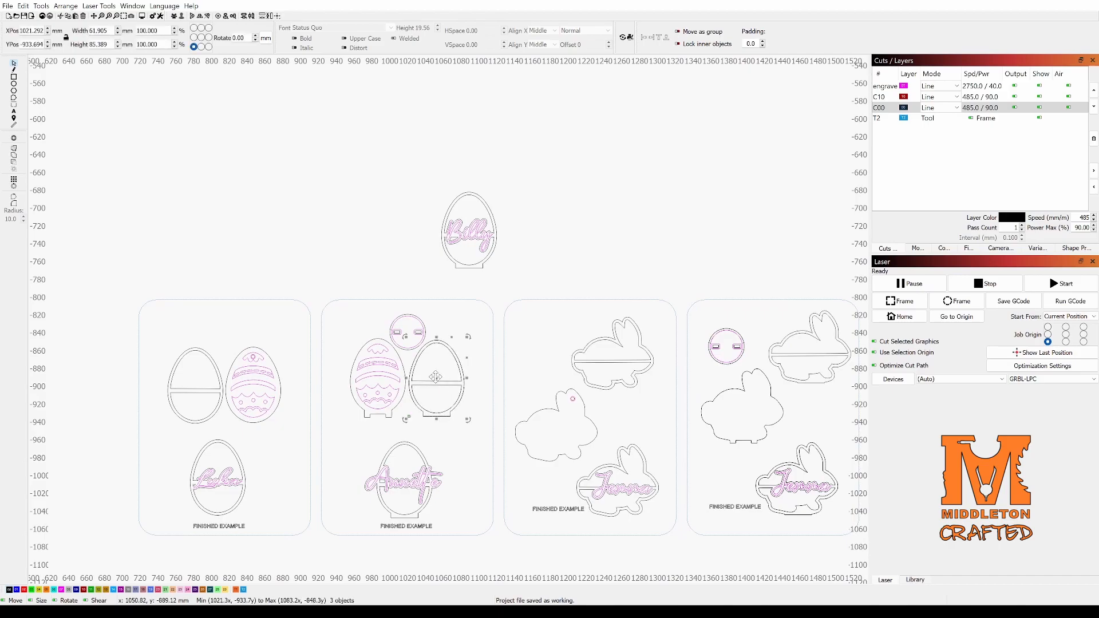
left_click_drag(437, 376, 345, 214)
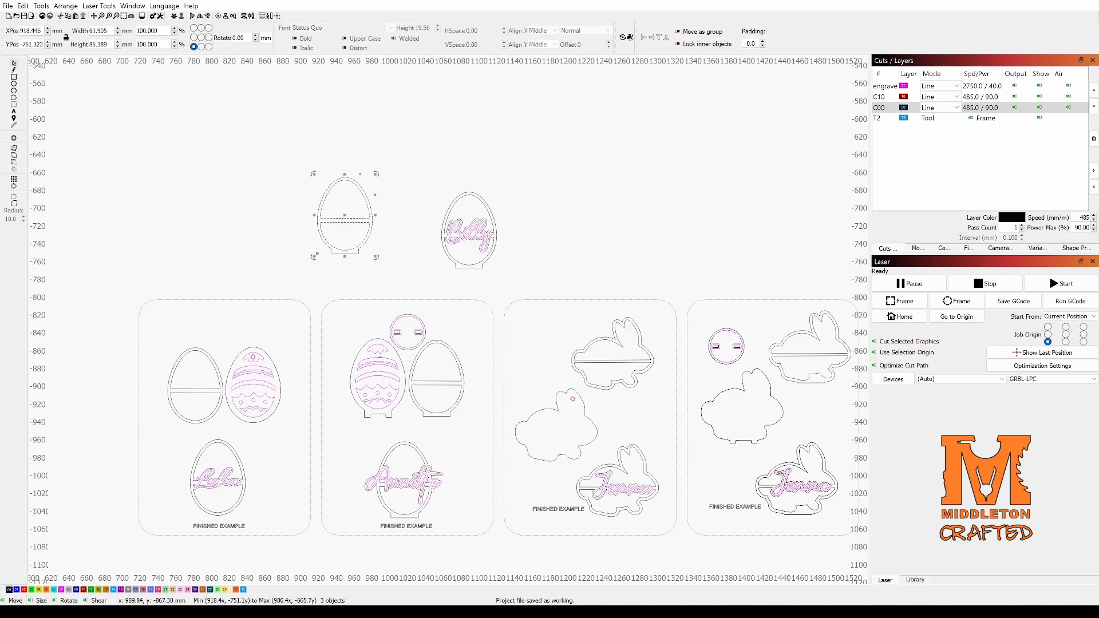
Place a copy of the name from the second card's finished example over the new frame's crossbar
left_click(400, 484)
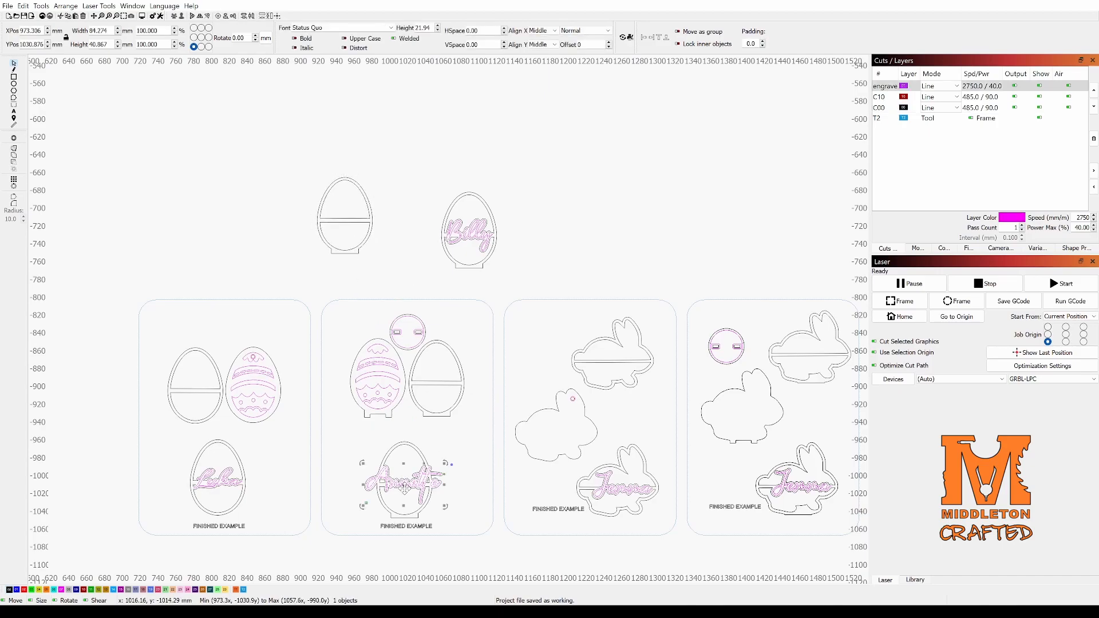
left_click_drag(405, 482, 345, 220)
scroll(343, 220, "up", 6)
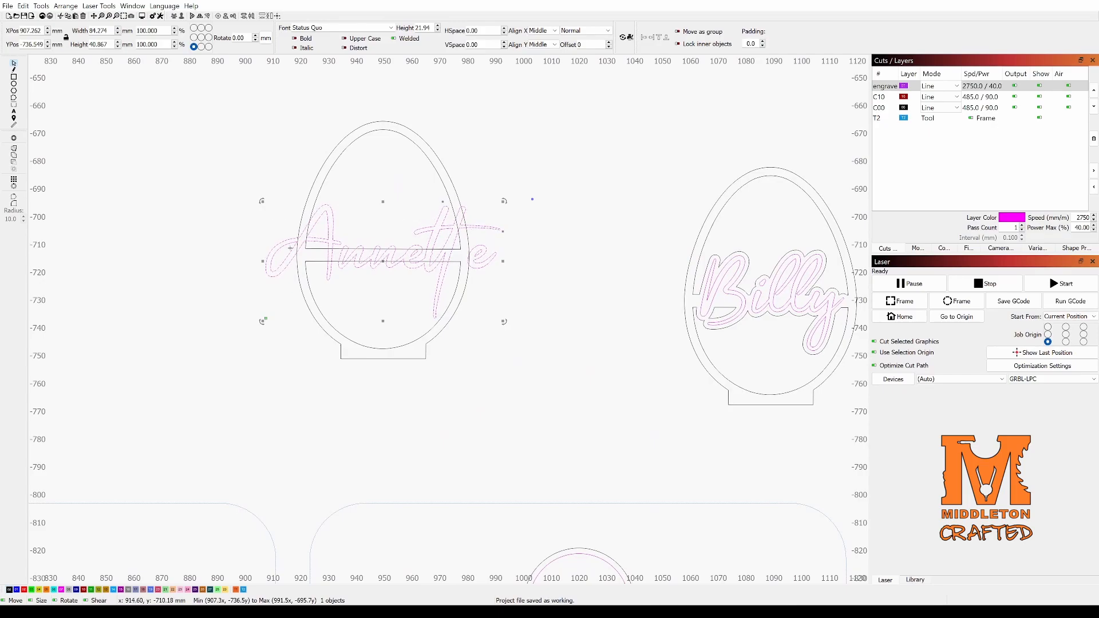
left_click(550, 268)
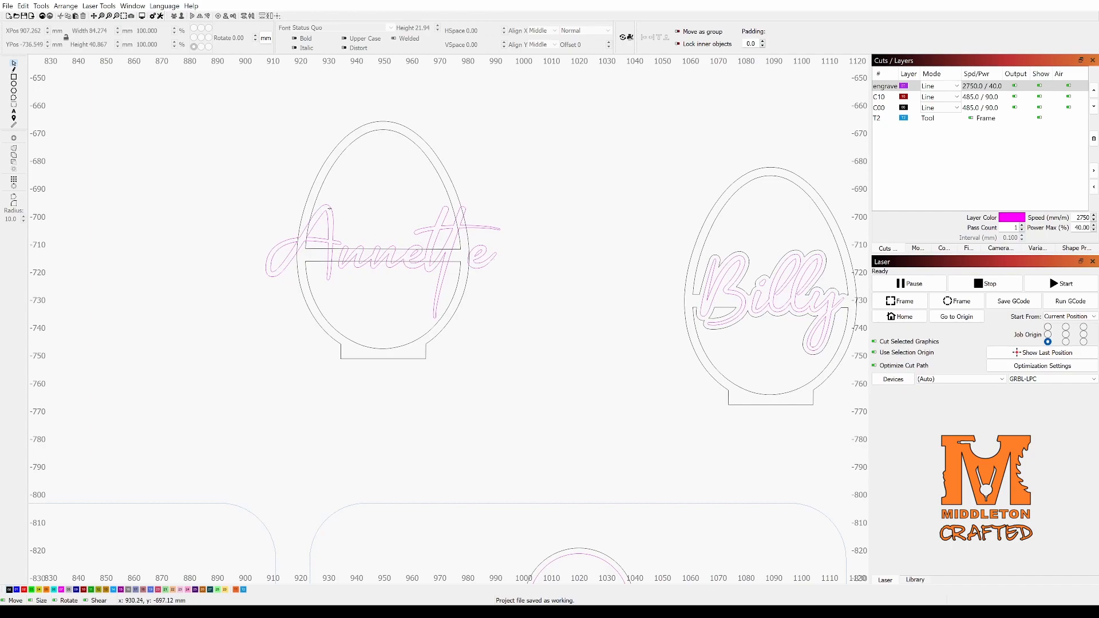
Create an outward offset outline around the name on the new egg frame
left_click(334, 221)
left_click(333, 220)
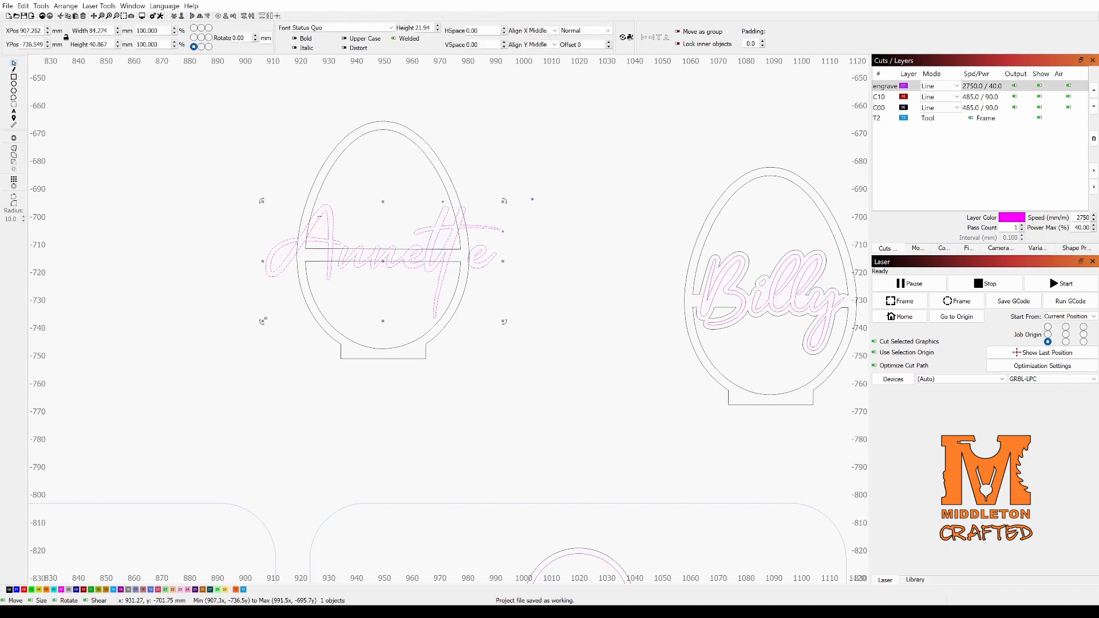
left_click(14, 141)
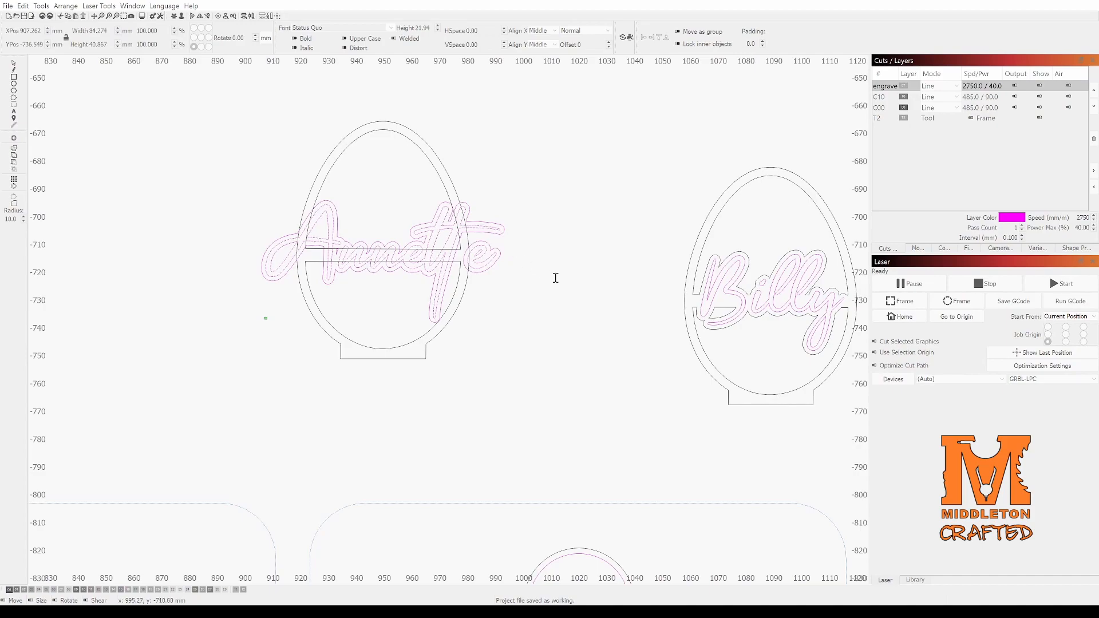
left_click(570, 342)
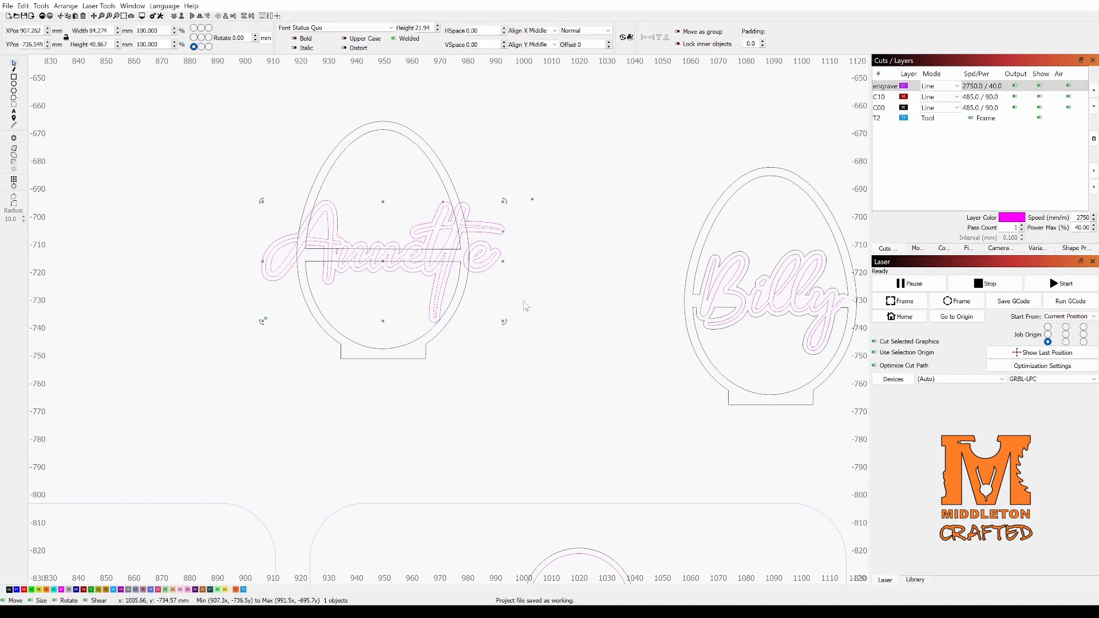
Subtract the name's offset outline from the upper inner opening of the new egg frame
left_click(304, 148)
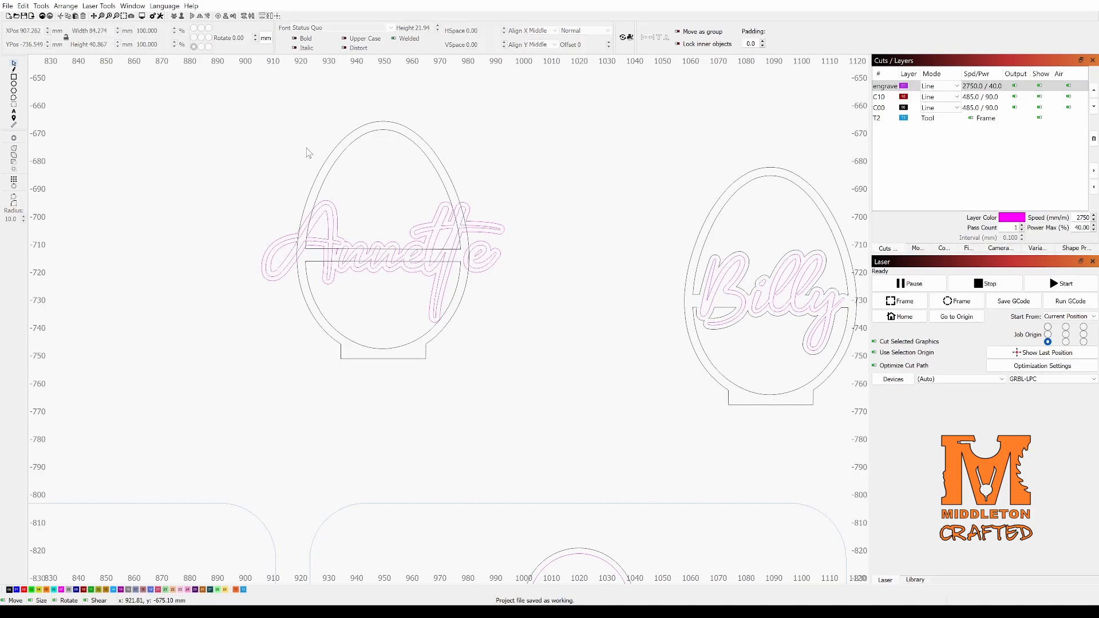
left_click(328, 171)
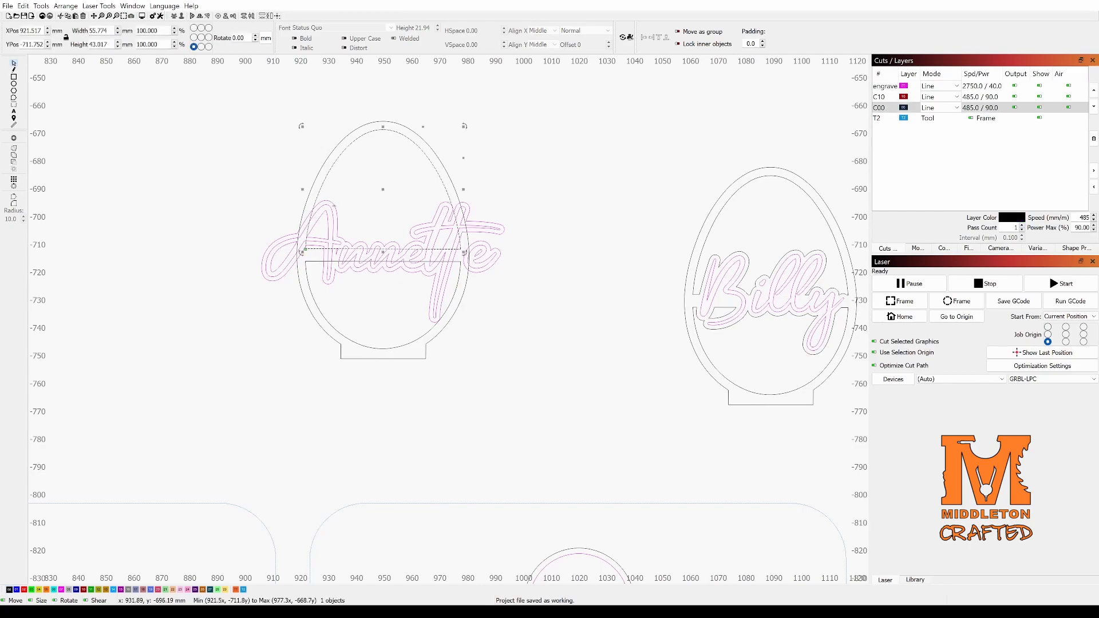
left_click(335, 206, "shift")
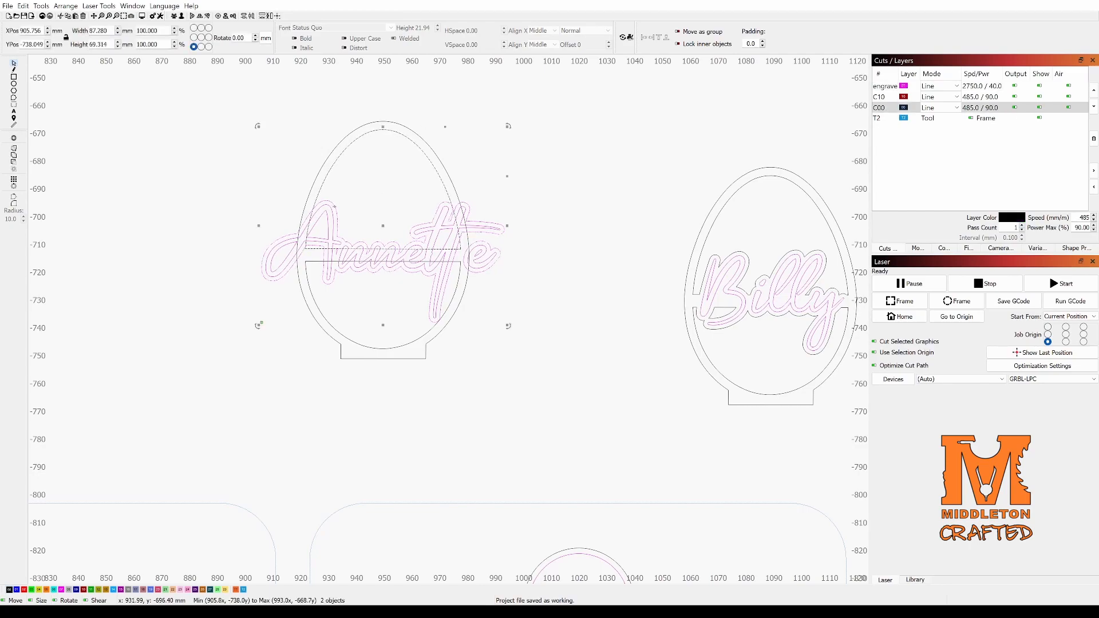
left_click(15, 165)
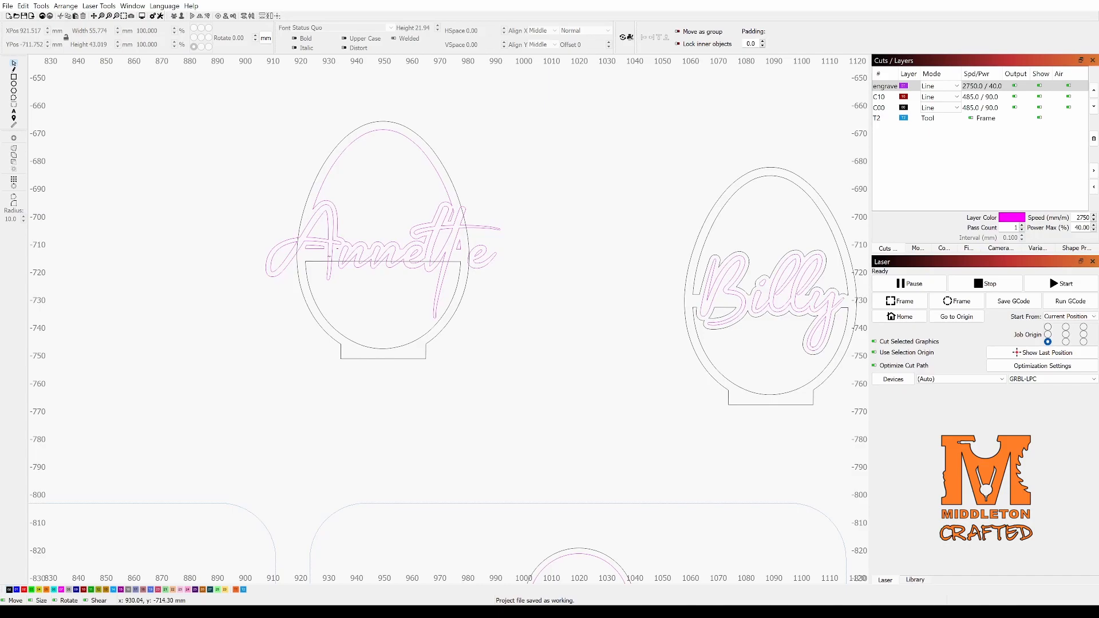
Create another outward offset outline around the name for trimming the lower opening
left_click(13, 138)
left_click(565, 338)
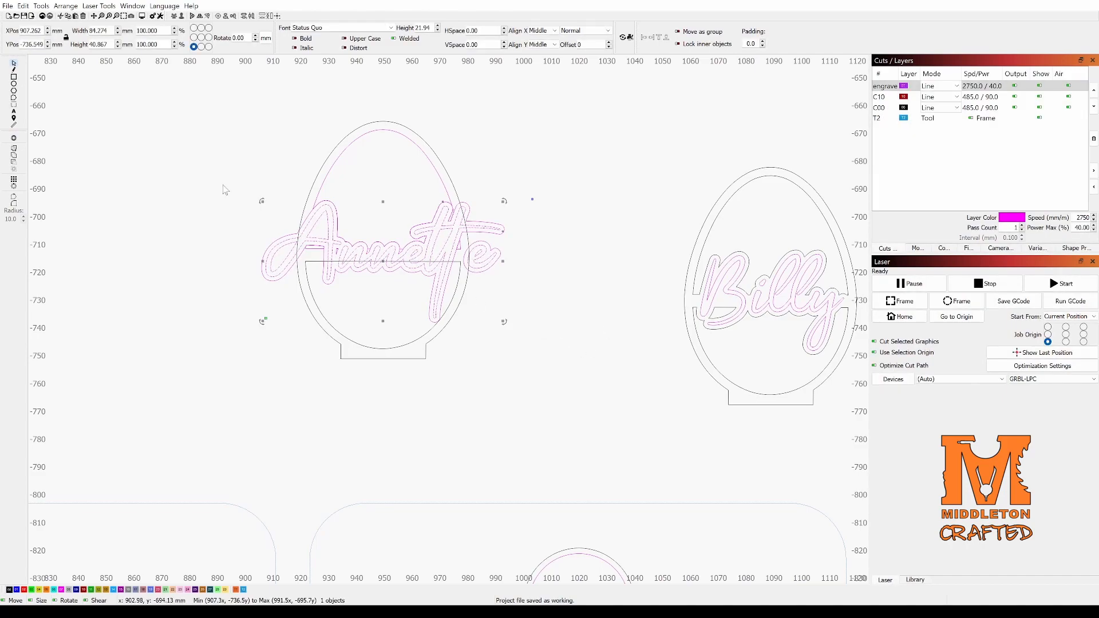
left_click(194, 161)
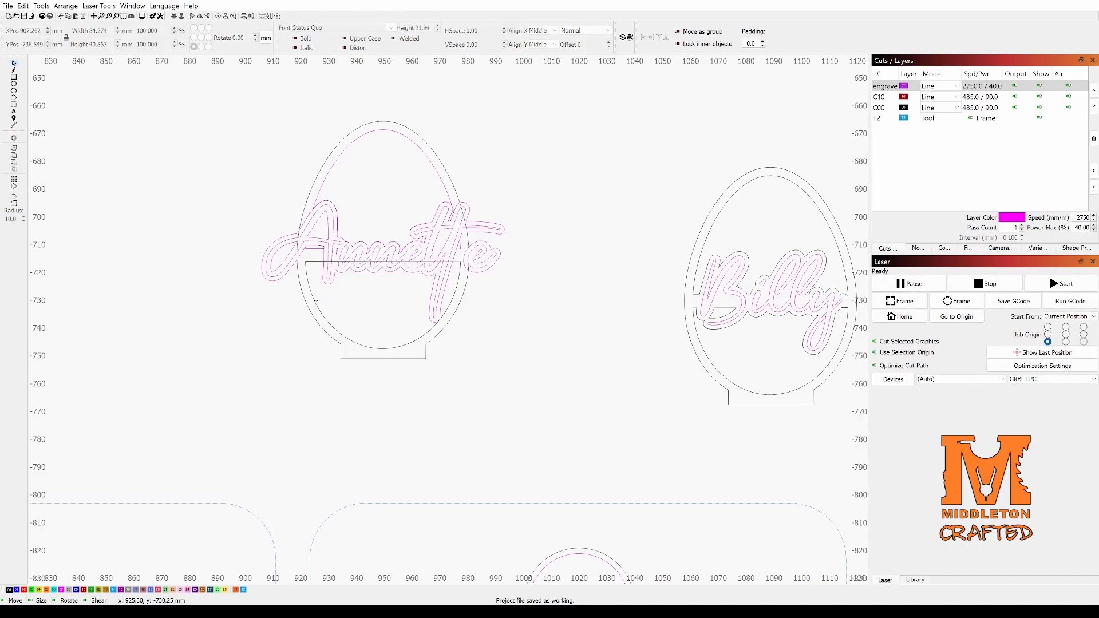
Subtract the second offset outline from the lower inner opening of the new egg frame
left_click(313, 299)
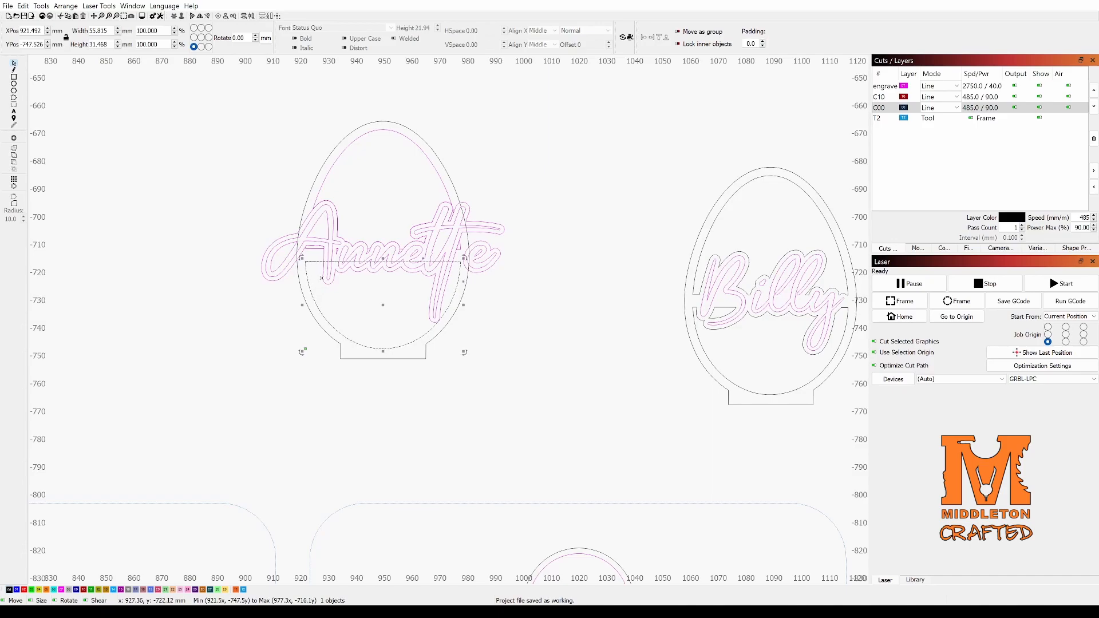
left_click(322, 278, "shift")
left_click(15, 163)
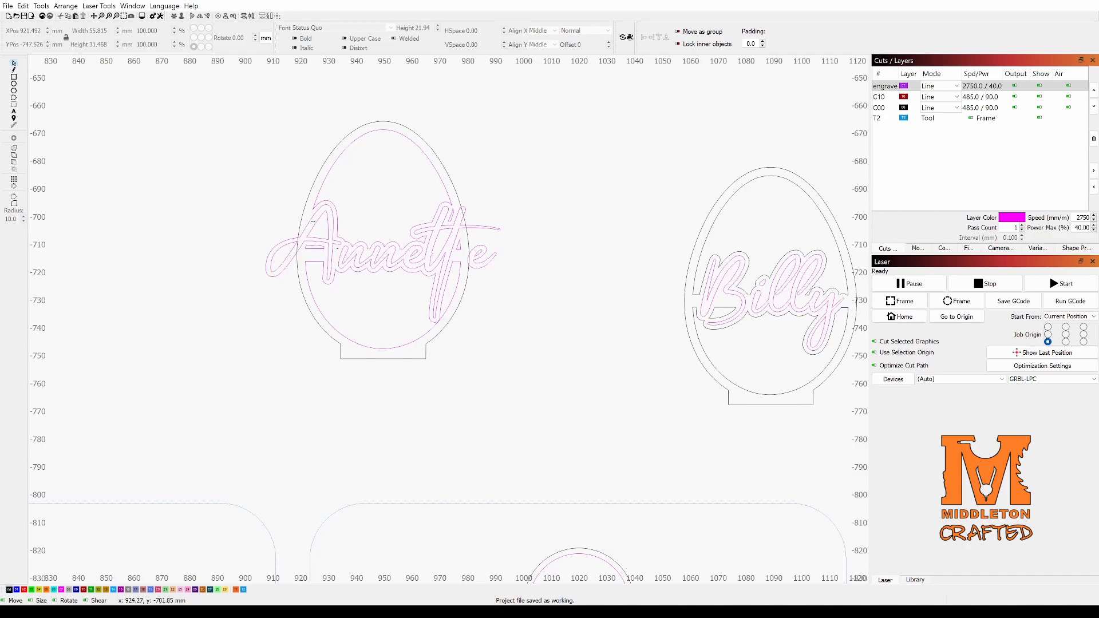
Create a third outward offset outline around the name for merging with the outer egg outline
left_click(309, 221)
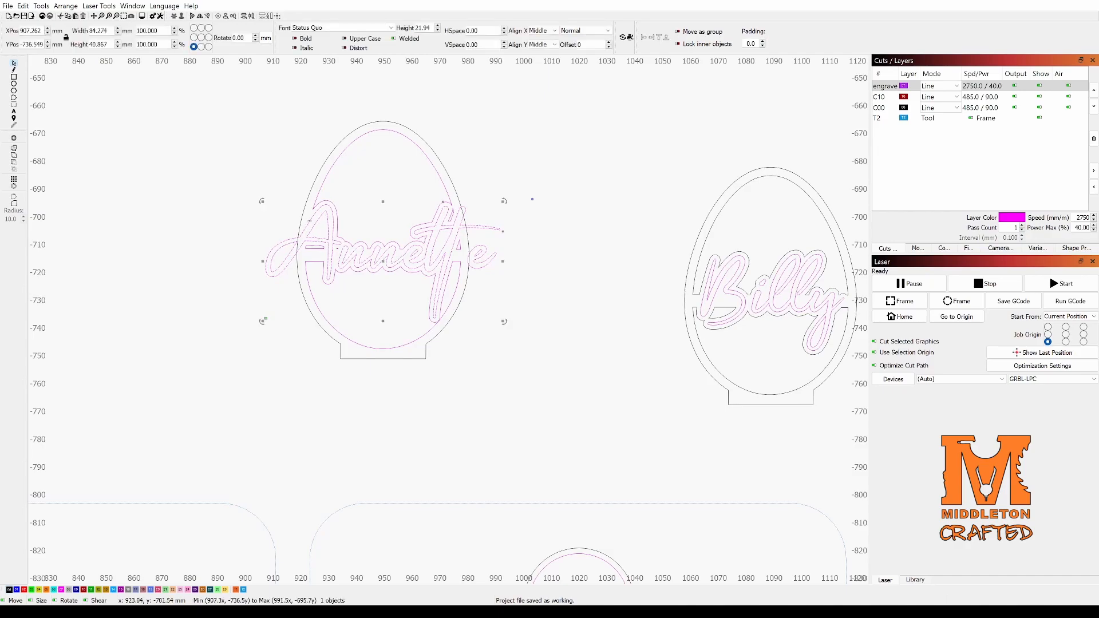
left_click(14, 138)
key("Return")
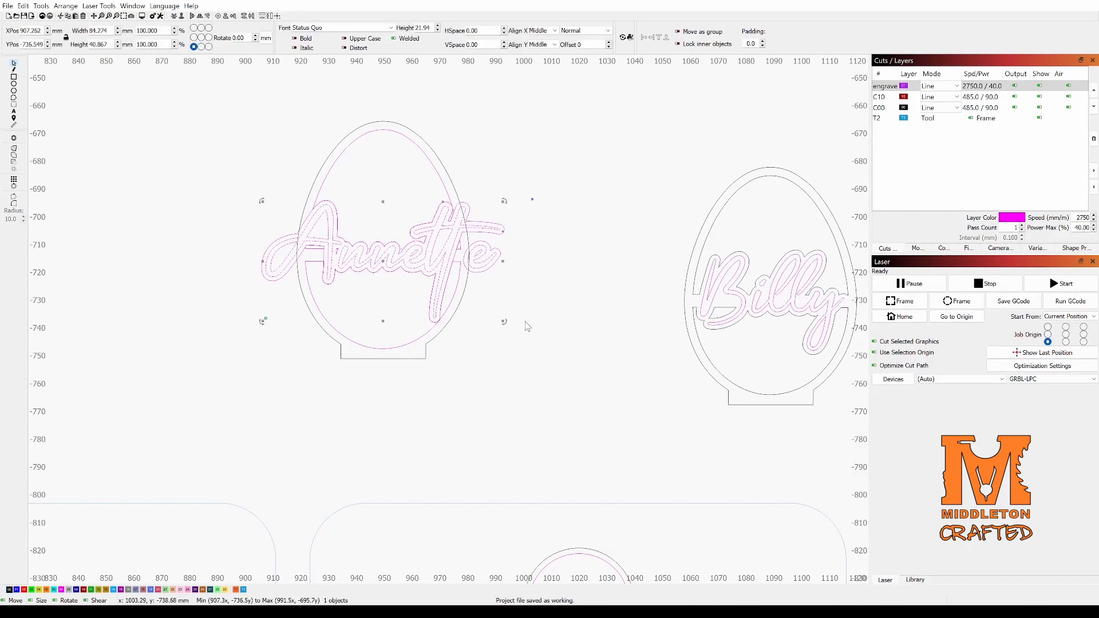
Weld the name's offset outline to the outer outline of the new egg frame with a Boolean union
left_click(304, 211)
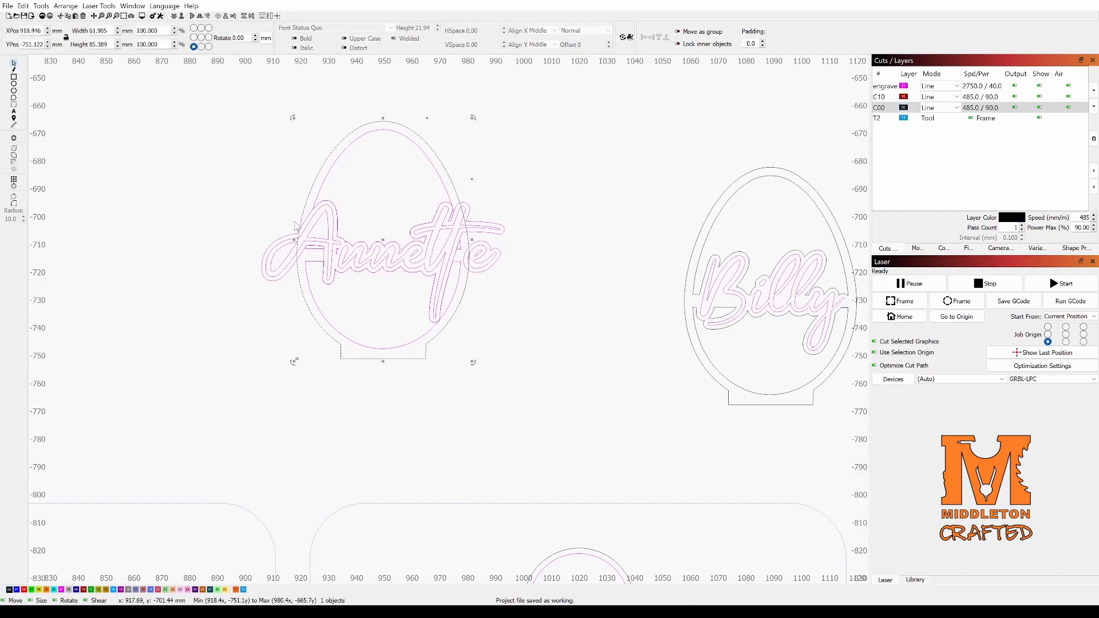
left_click(288, 261, "shift")
left_click(15, 152)
left_click(171, 146)
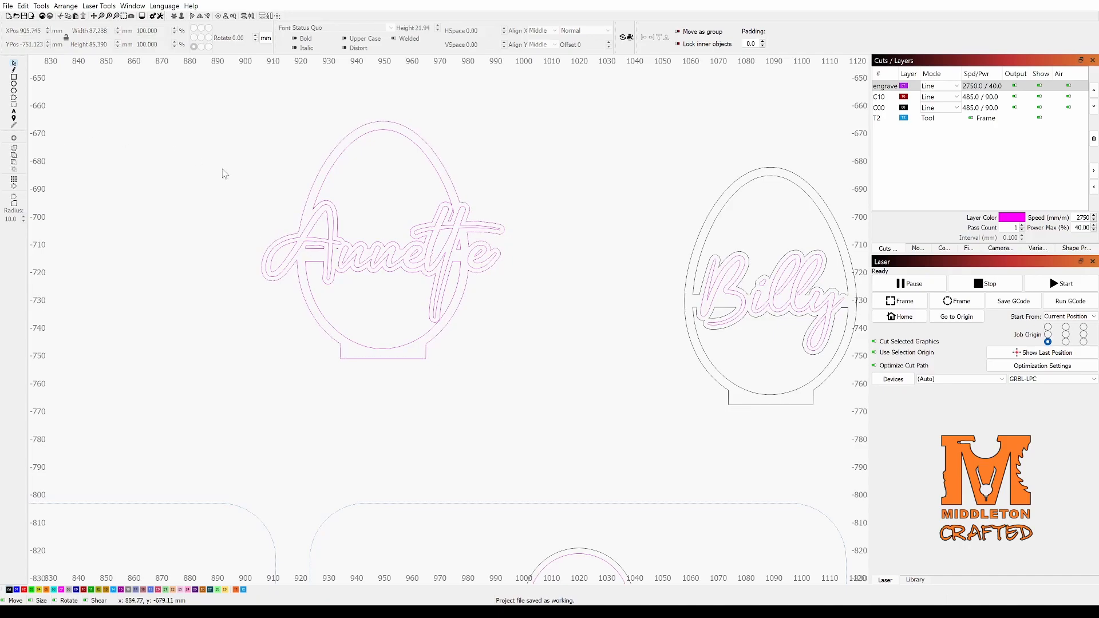
Ungroup the trimmed upper opening of the new egg frame into separate pieces
scroll(321, 240, "up", 3)
left_click(359, 273)
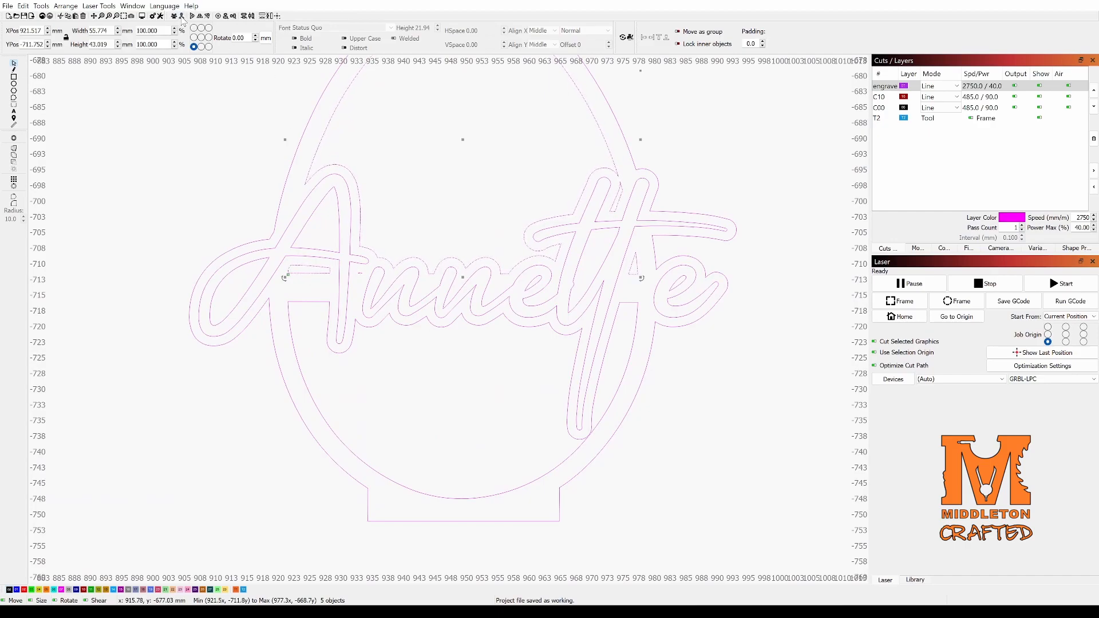
left_click(204, 135)
Delete the tiny leftover sliver between the first two letters of the name
scroll(358, 264, "up", 3)
scroll(364, 267, "up", 1)
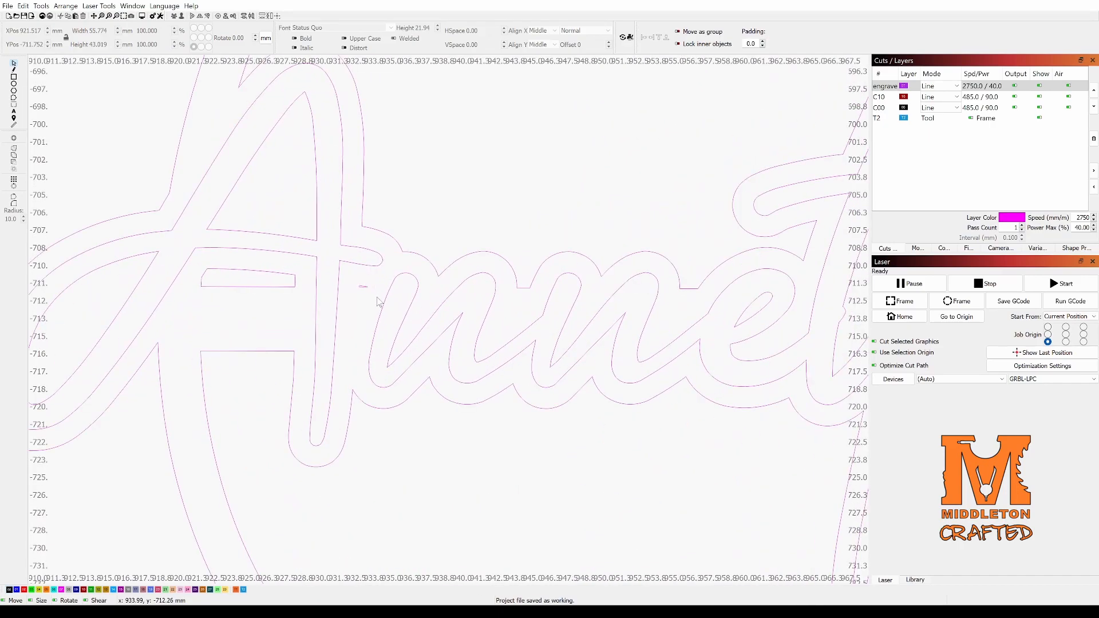
left_click(360, 284)
key("Escape")
Assign the outer outline and inner openings of the new egg frame to the black C00 cut layer, leaving the name on the engrave layer
scroll(360, 281, "down", 5)
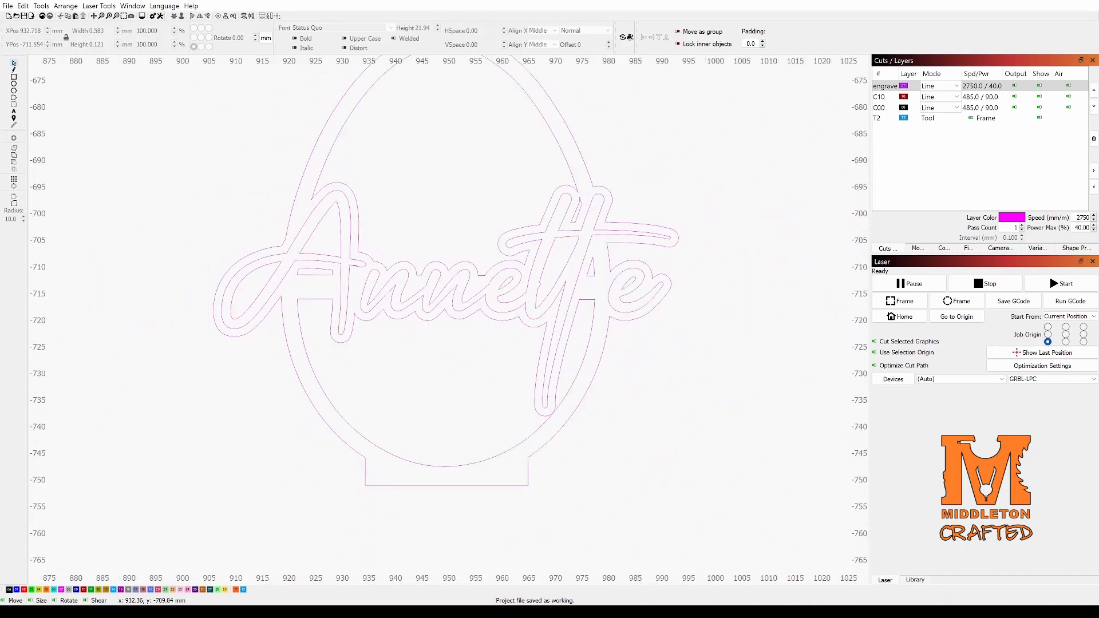
scroll(572, 238, "down", 3)
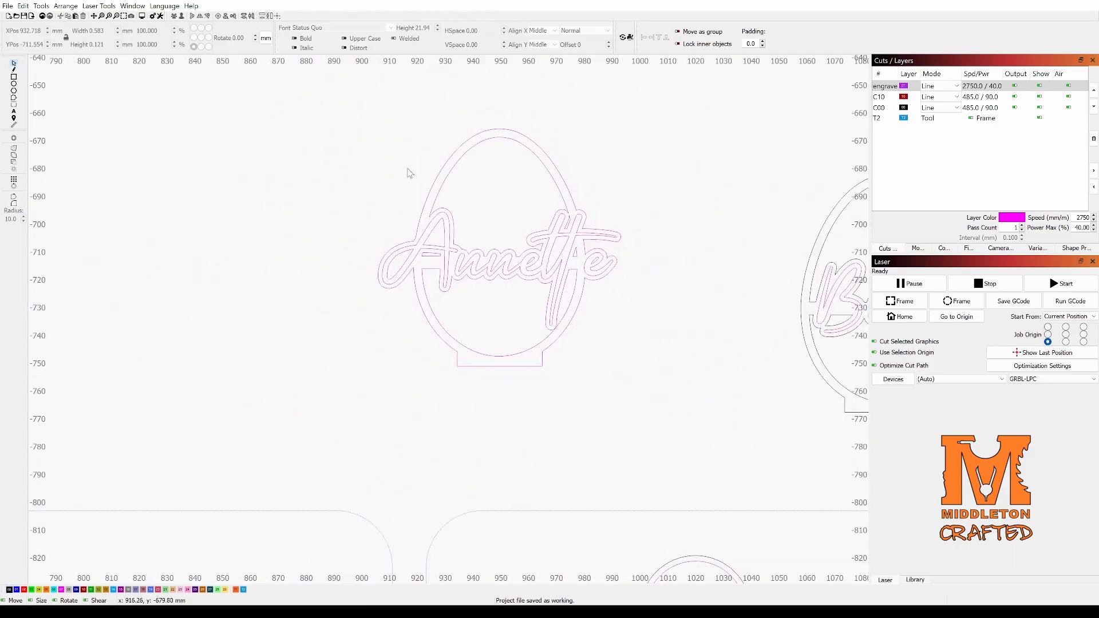
left_click_drag(463, 183, 431, 149)
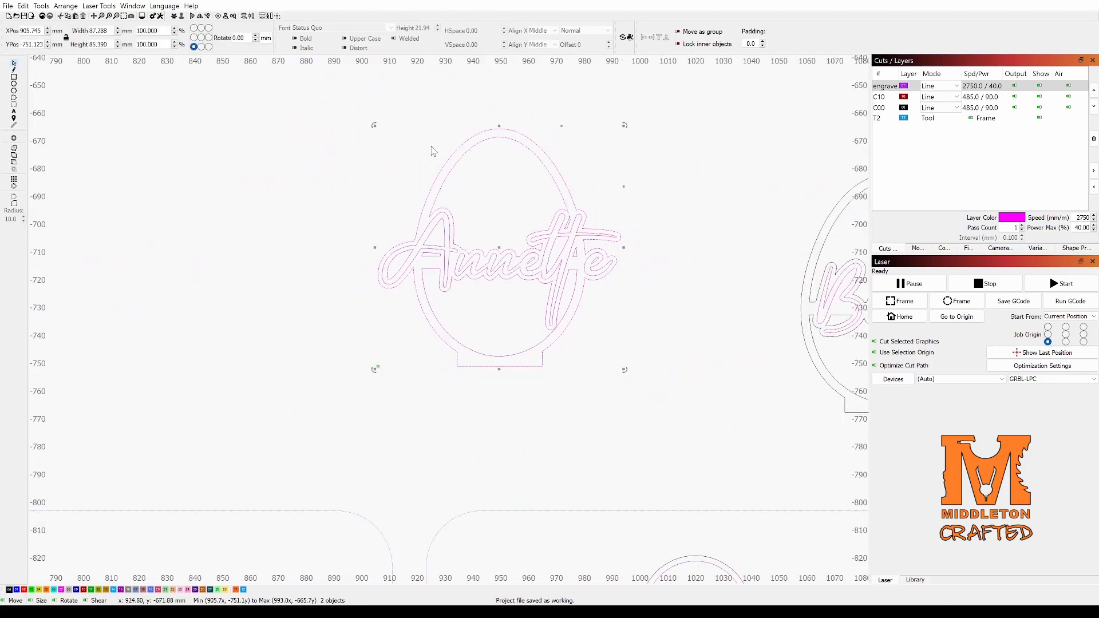
left_click(9, 590)
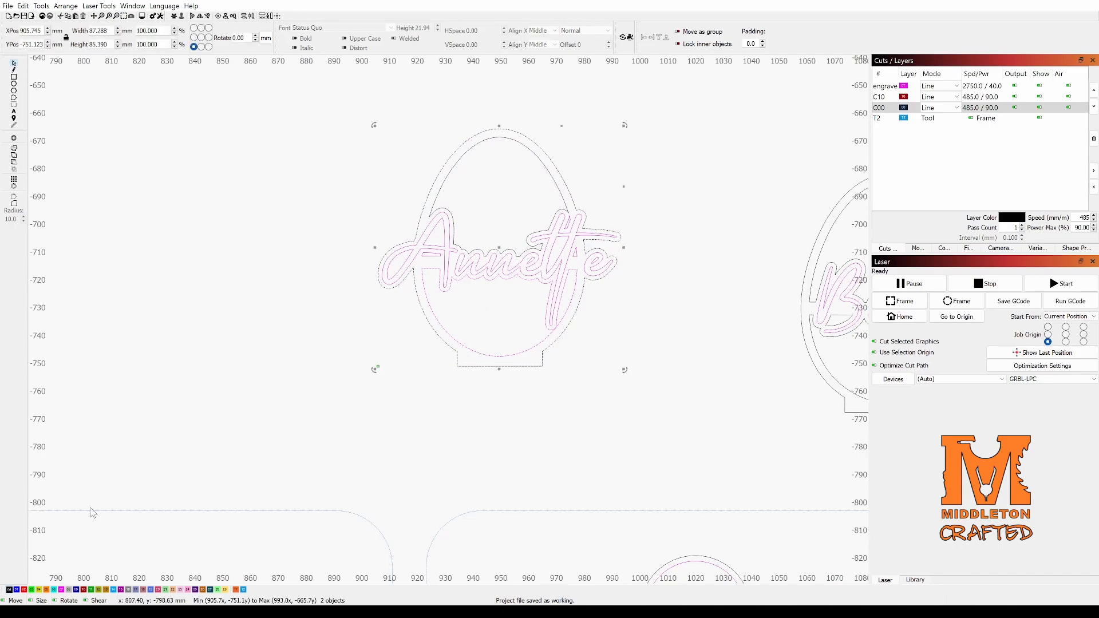
left_click(234, 400)
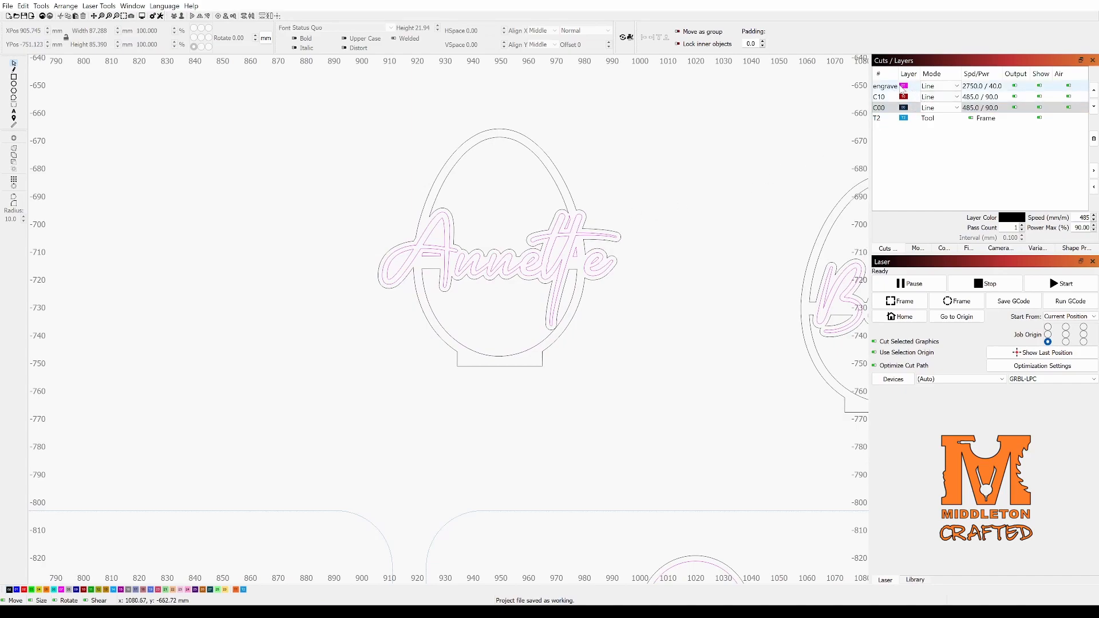
Check which shapes are engraved and which are cut by temporarily hiding the engrave layer and the C00 layer in turn
left_click(1040, 86)
left_click(1039, 86)
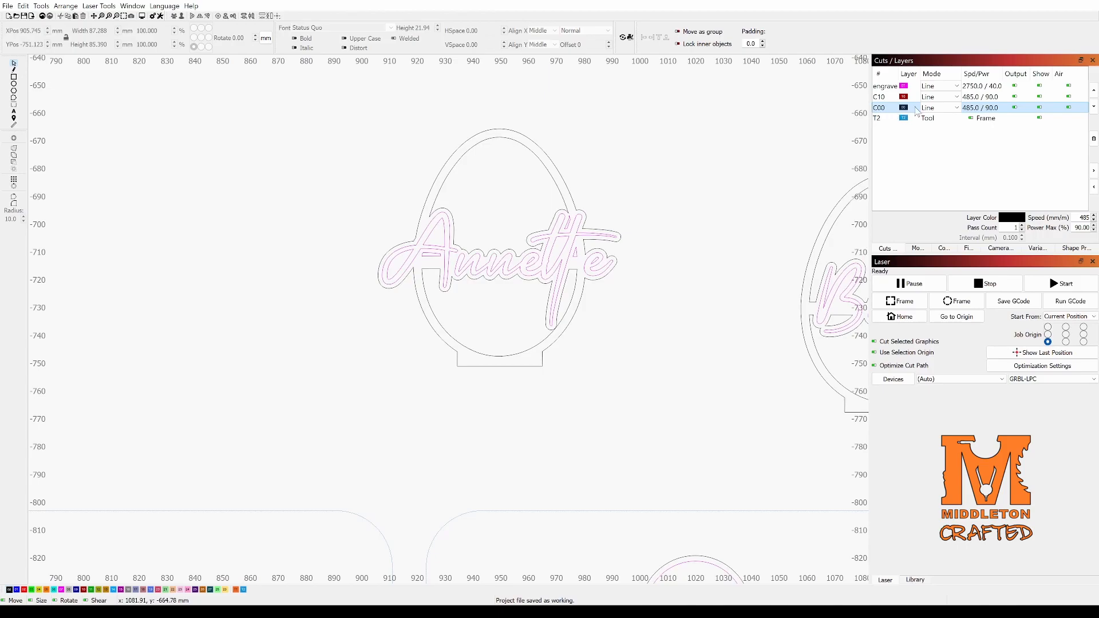
left_click(1040, 108)
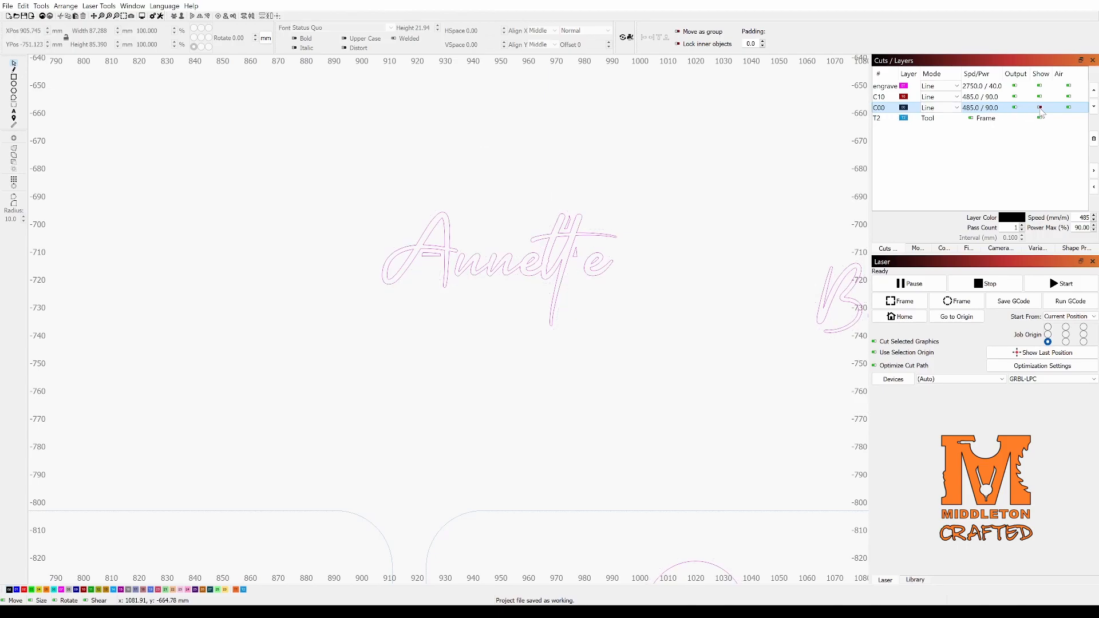
left_click(1040, 108)
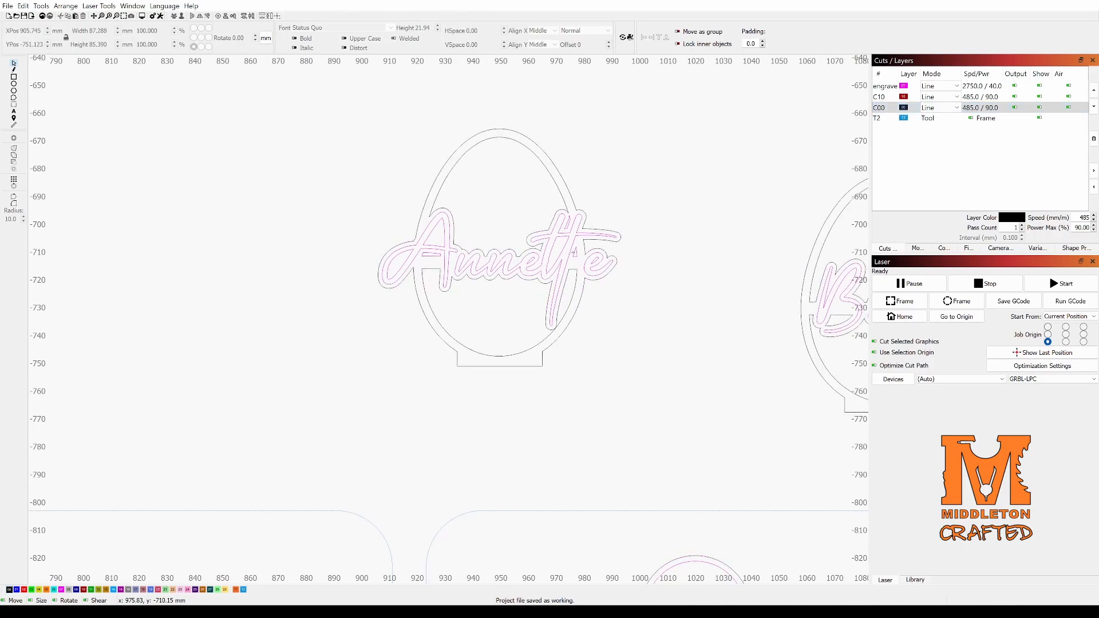
scroll(574, 253, "up", 3)
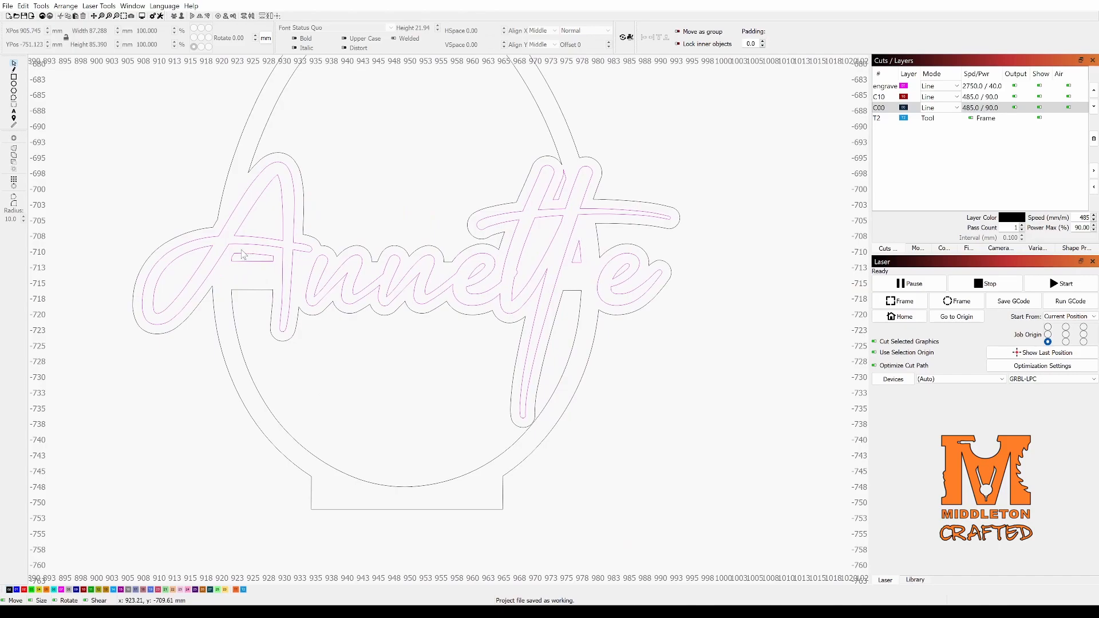
Move the finished egg frame with its name about 60.7 mm right and 16.1 mm down, beside the other personalised egg
scroll(258, 268, "down", 3)
scroll(297, 251, "down", 3)
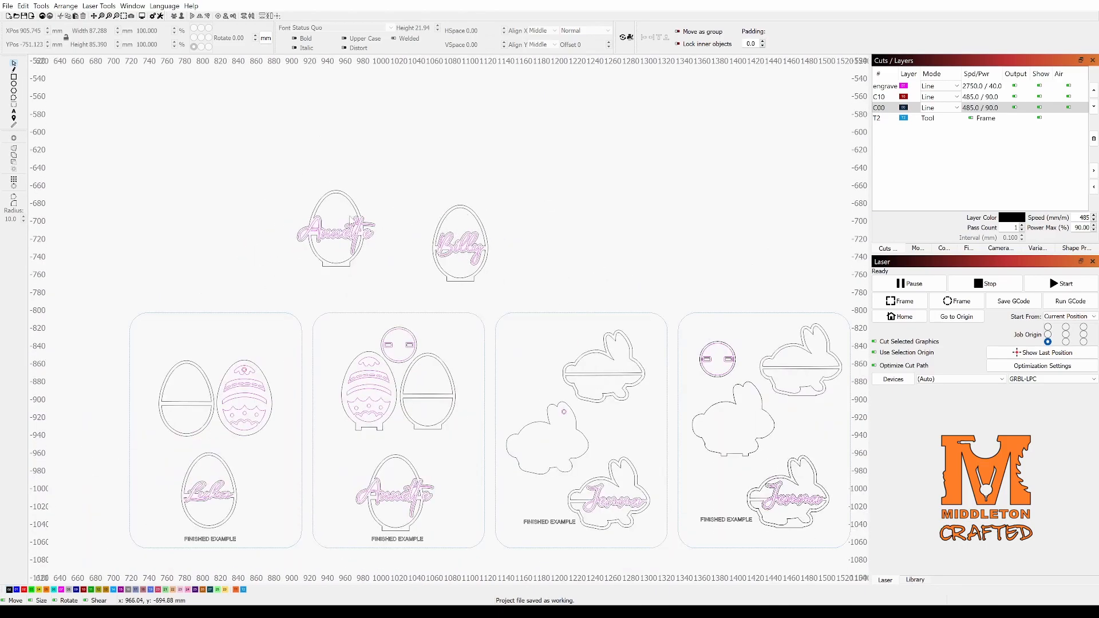
scroll(363, 213, "down", 1)
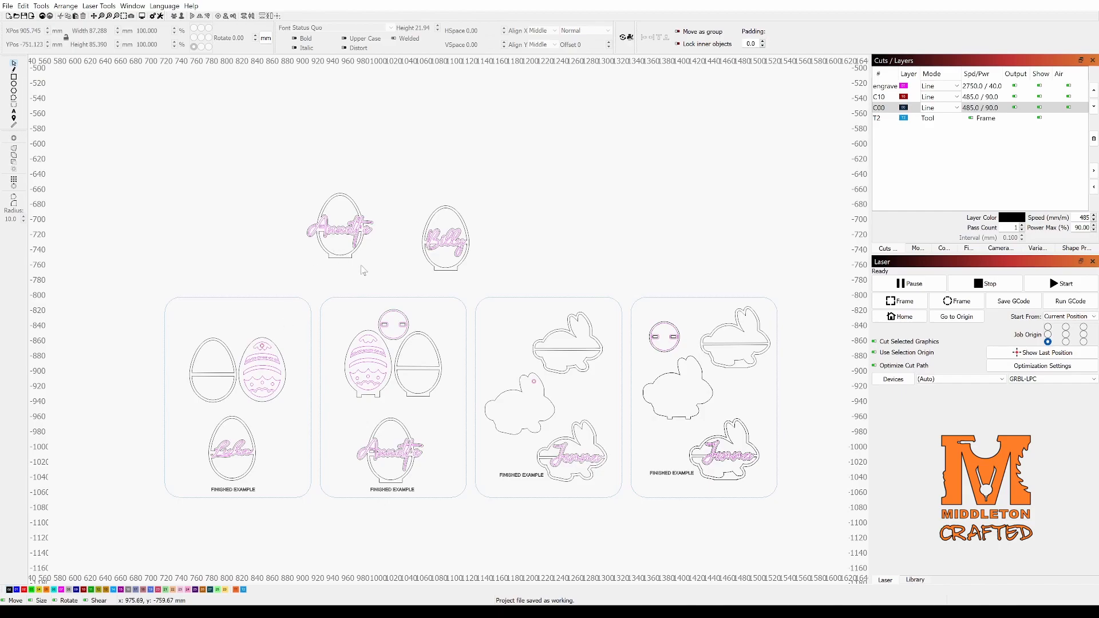
left_click_drag(377, 272, 297, 175)
left_click_drag(341, 231, 387, 242)
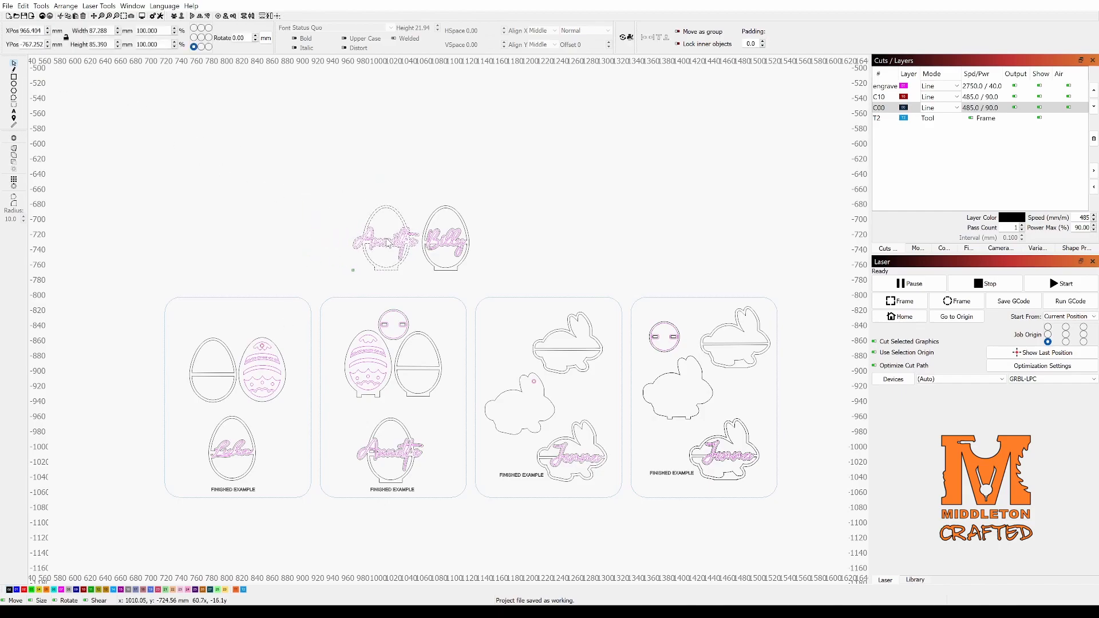
left_click(344, 210)
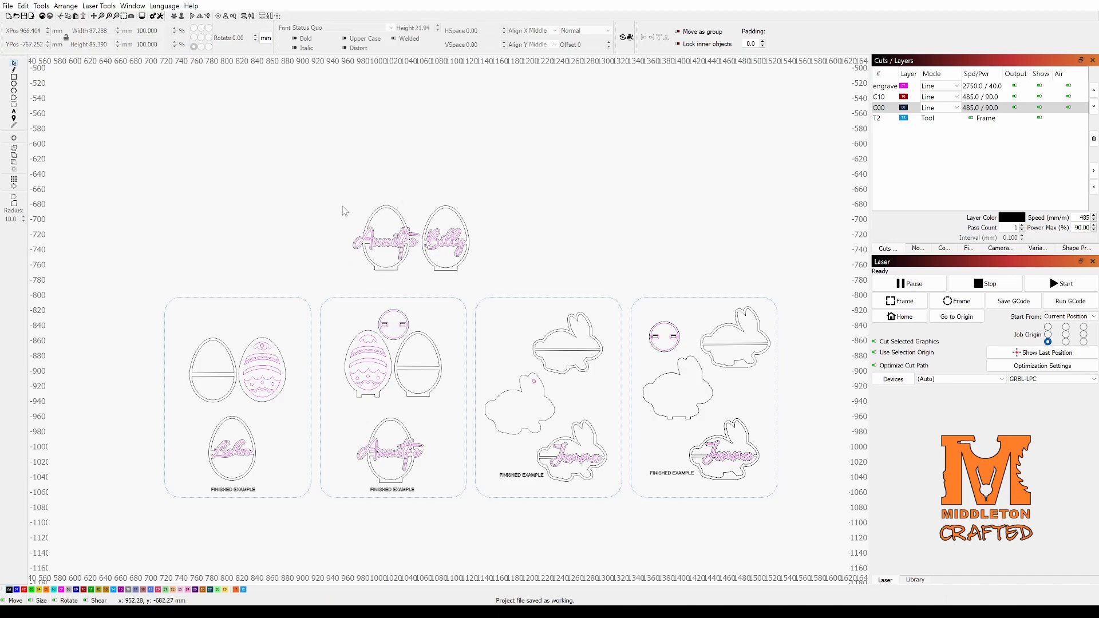
key("alt+Tab")
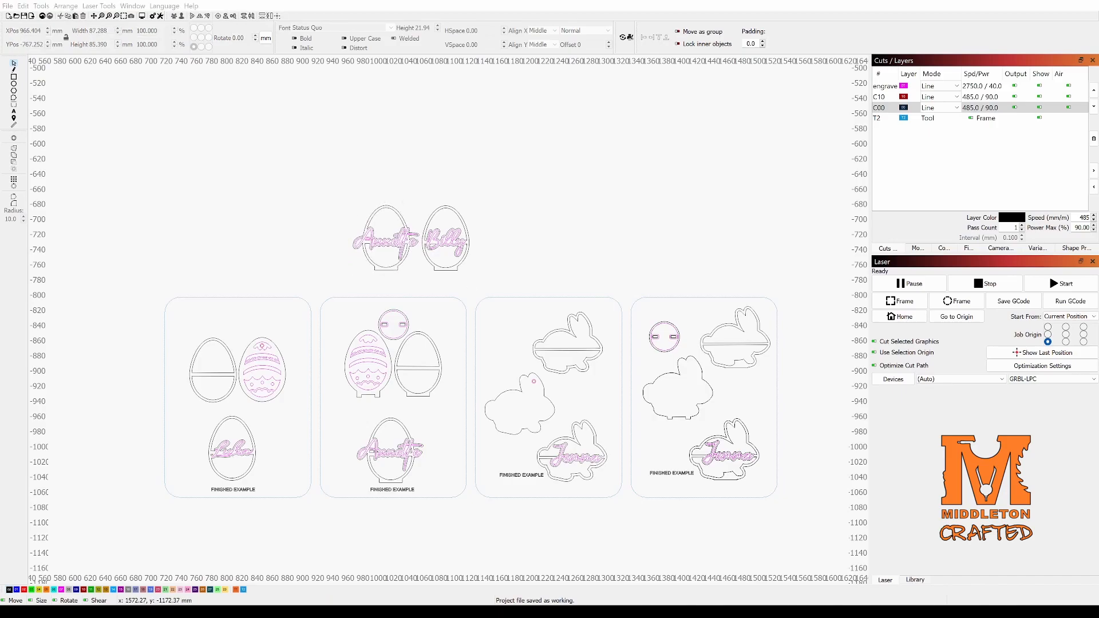